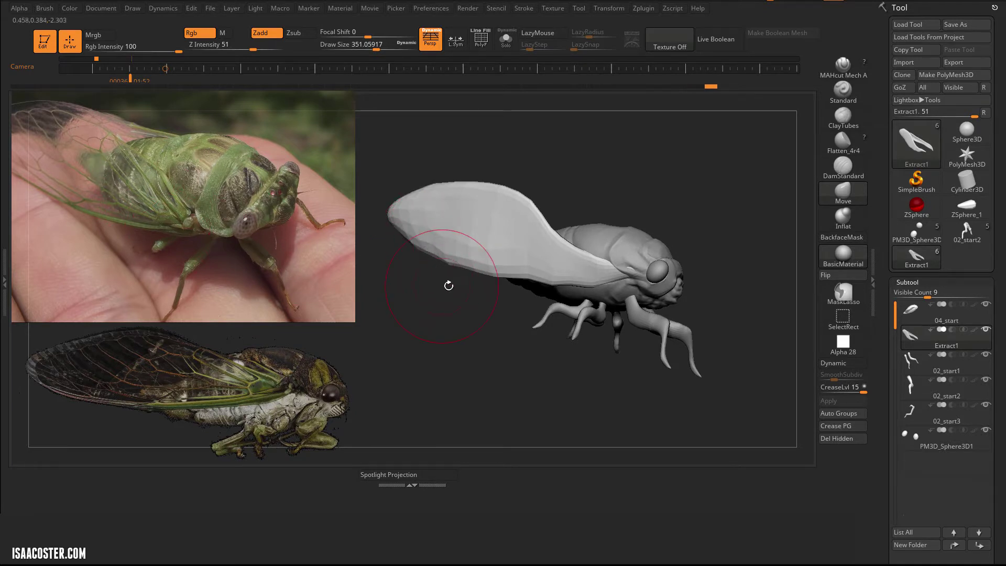
# Widen the wing's front end toward the body with the Move brush and smooth its lower edge.
pyautogui.moveTo(449, 286)
pyautogui.mouseDown()
pyautogui.moveTo(453, 351)
pyautogui.moveTo(442, 369)
pyautogui.mouseUp()
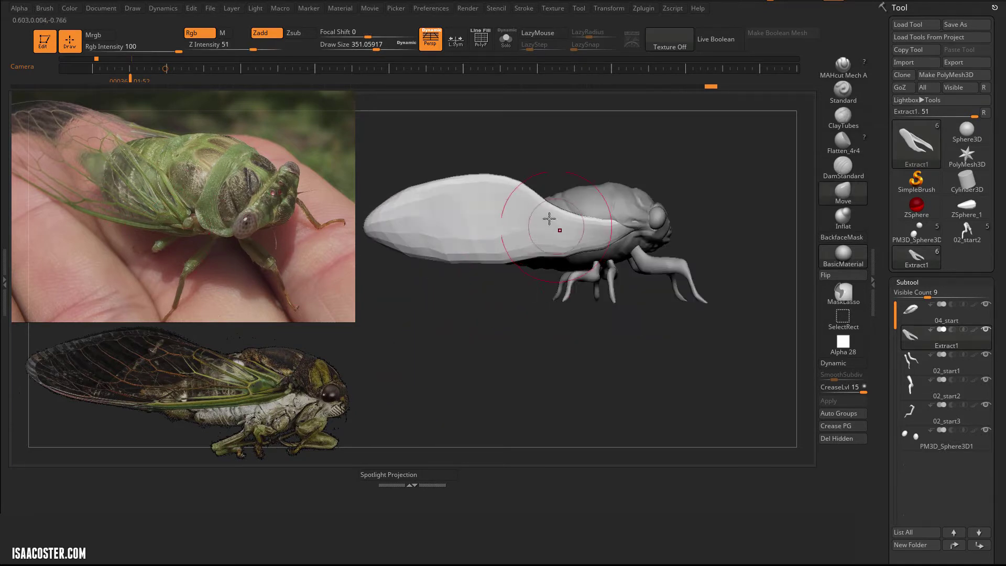
pyautogui.moveTo(549, 218); pyautogui.dragTo(569, 197)
pyautogui.moveTo(567, 245); pyautogui.dragTo(545, 259)
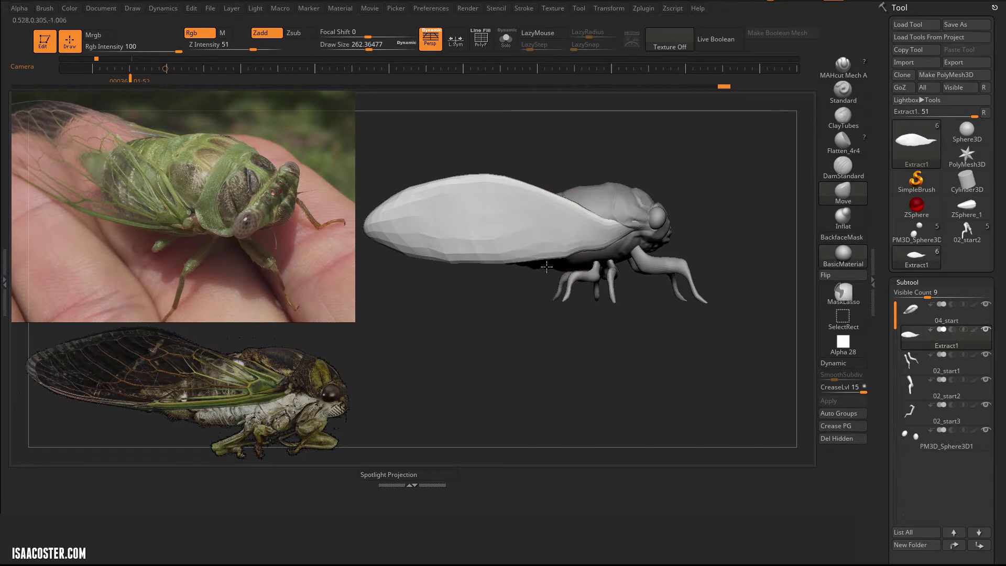
pyautogui.press('shift')
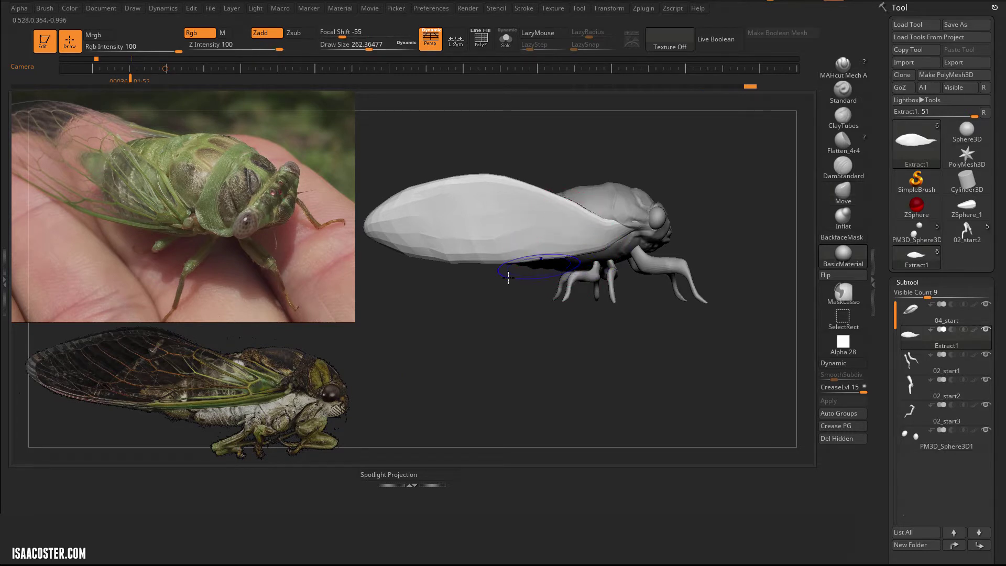
pyautogui.keyDown('shift'); pyautogui.moveTo(470, 266); pyautogui.dragTo(439, 257); pyautogui.keyUp('shift')
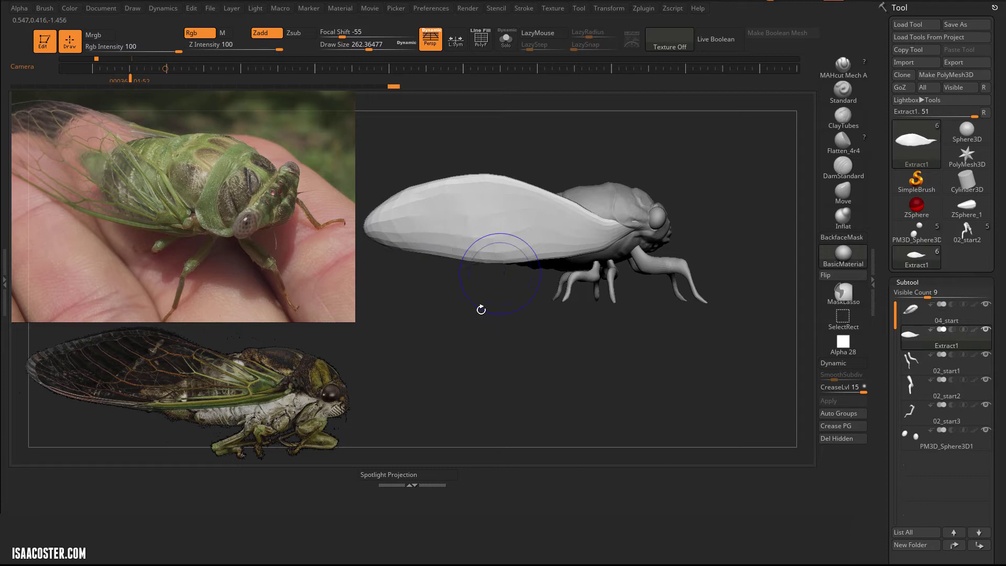
# Isolate the wings subtool, hide one of the two wings and delete the hidden geometry.
pyautogui.moveTo(481, 310)
pyautogui.mouseDown()
pyautogui.moveTo(550, 332)
pyautogui.moveTo(602, 331)
pyautogui.moveTo(557, 364)
pyautogui.moveTo(473, 359)
pyautogui.moveTo(501, 382)
pyautogui.moveTo(512, 416)
pyautogui.moveTo(454, 386)
pyautogui.moveTo(497, 418)
pyautogui.moveTo(485, 449)
pyautogui.moveTo(578, 204)
pyautogui.moveTo(678, 290)
pyautogui.mouseUp()
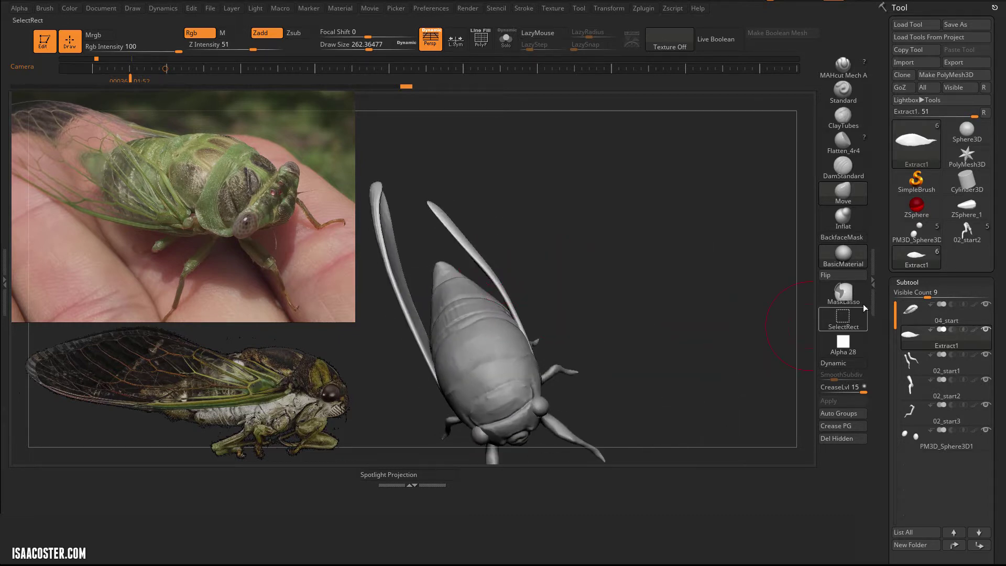
pyautogui.moveTo(885, 307); pyautogui.dragTo(885, 52)
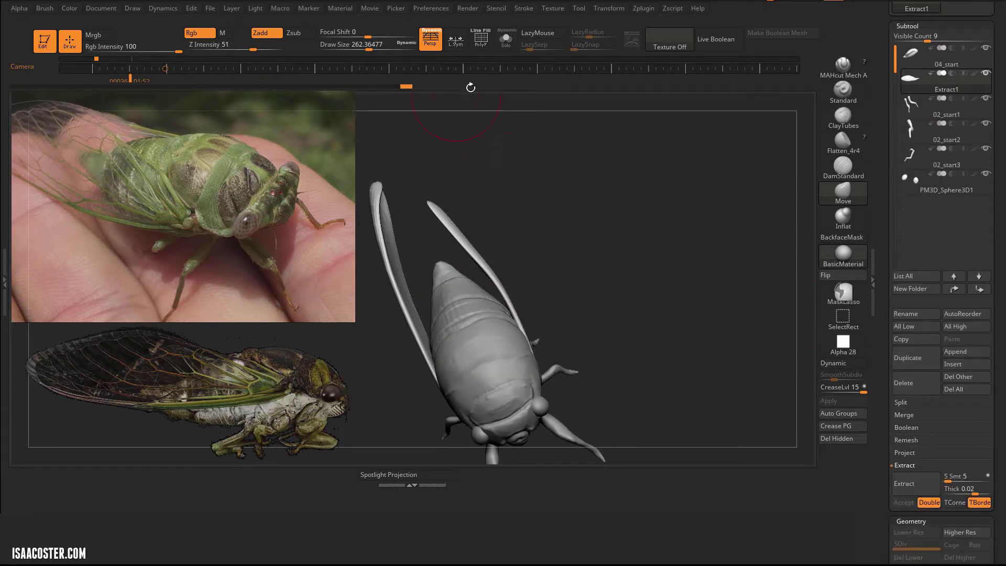
pyautogui.click(504, 40)
pyautogui.moveTo(586, 182); pyautogui.dragTo(491, 254)
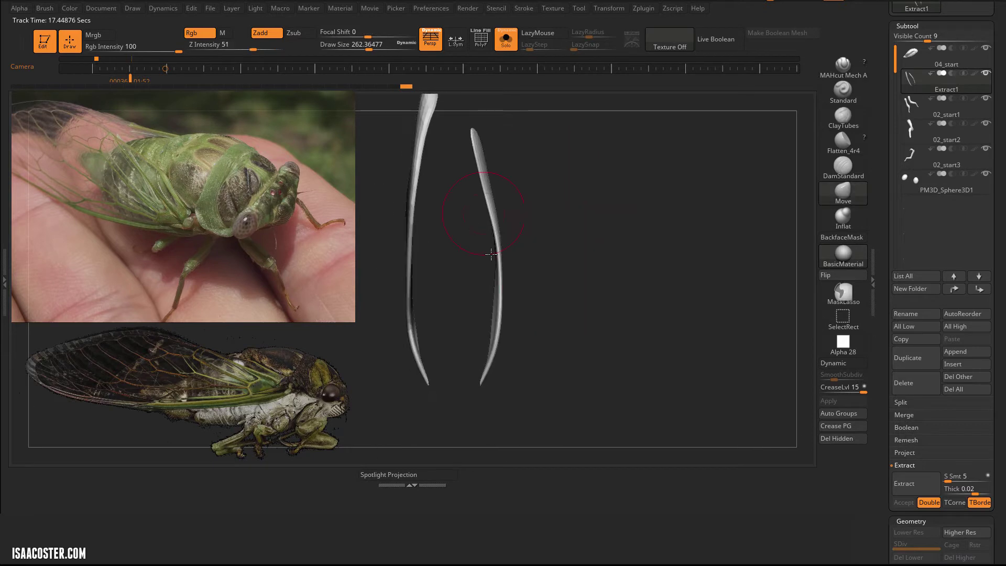
pyautogui.keyDown('alt'); pyautogui.moveTo(557, 181); pyautogui.dragTo(543, 167); pyautogui.keyUp('alt')
pyautogui.keyDown('ctrl'); pyautogui.keyDown('alt'); pyautogui.keyDown('shift'); pyautogui.moveTo(603, 398); pyautogui.dragTo(460, 112); pyautogui.keyUp('shift'); pyautogui.keyUp('alt'); pyautogui.keyUp('ctrl')
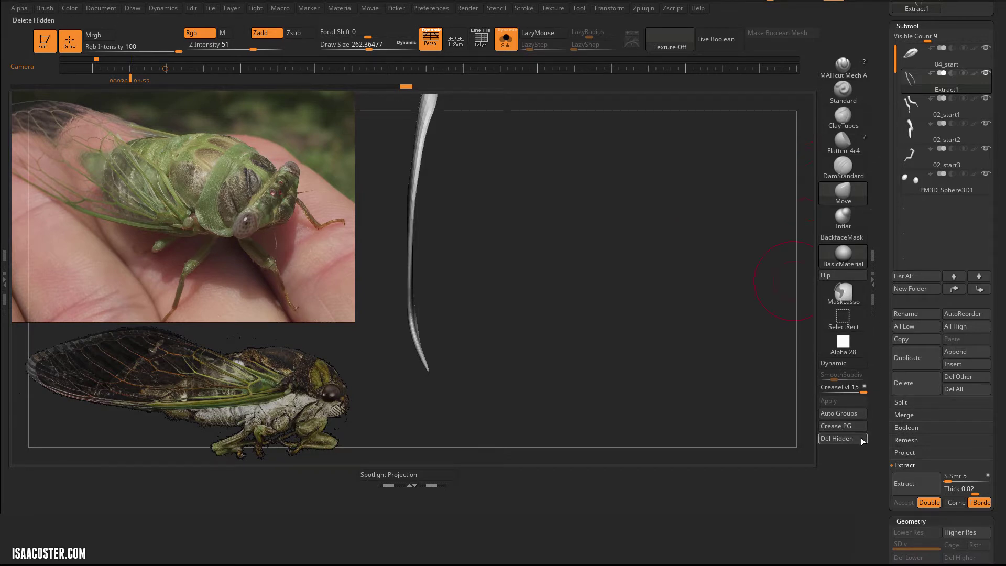
# Open the Modify Topology options of the wing's geometry.
pyautogui.moveTo(881, 424); pyautogui.dragTo(872, 324)
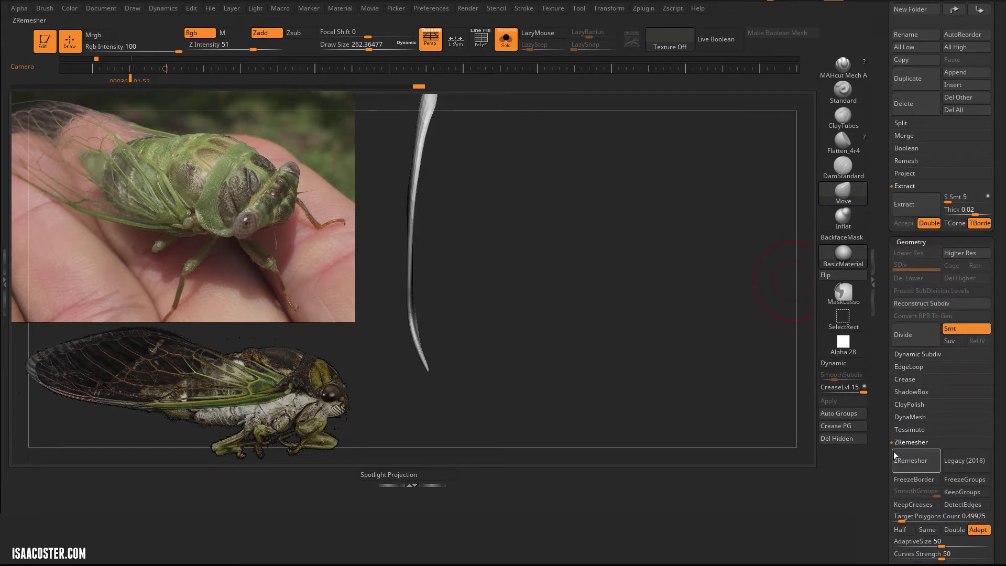
pyautogui.moveTo(881, 440); pyautogui.dragTo(882, 415)
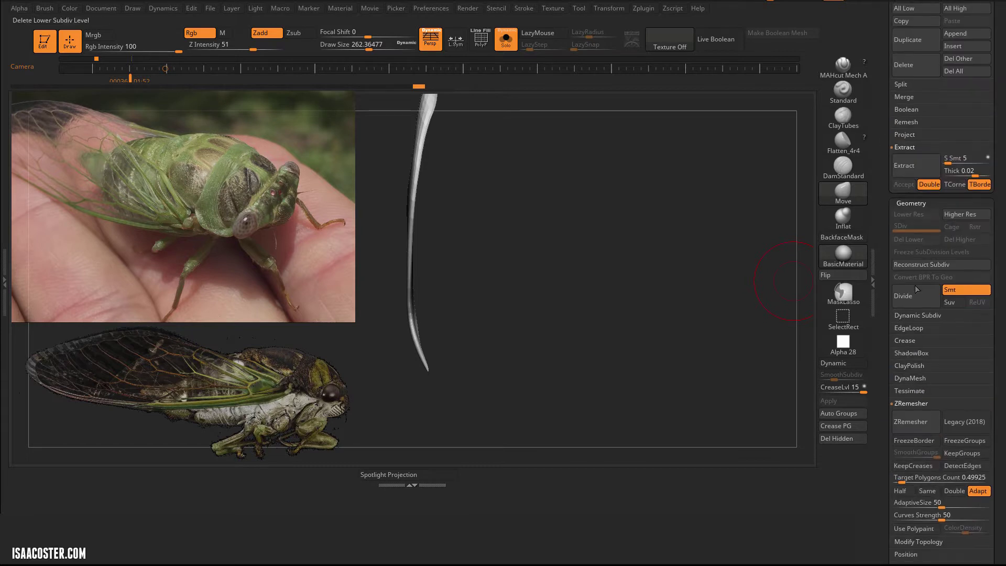
pyautogui.moveTo(891, 360); pyautogui.dragTo(903, 237)
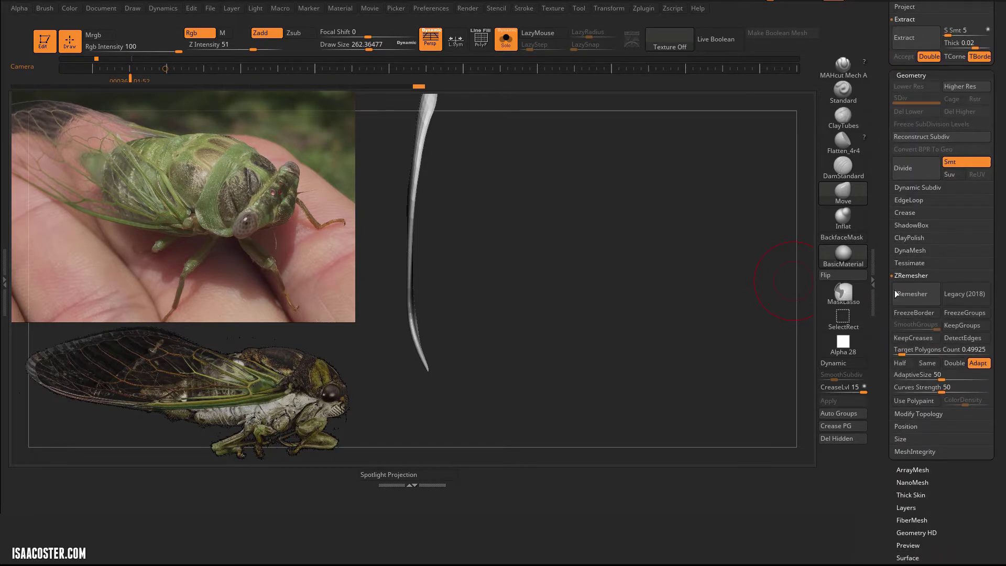
pyautogui.moveTo(894, 290); pyautogui.dragTo(913, 229)
pyautogui.click(913, 228)
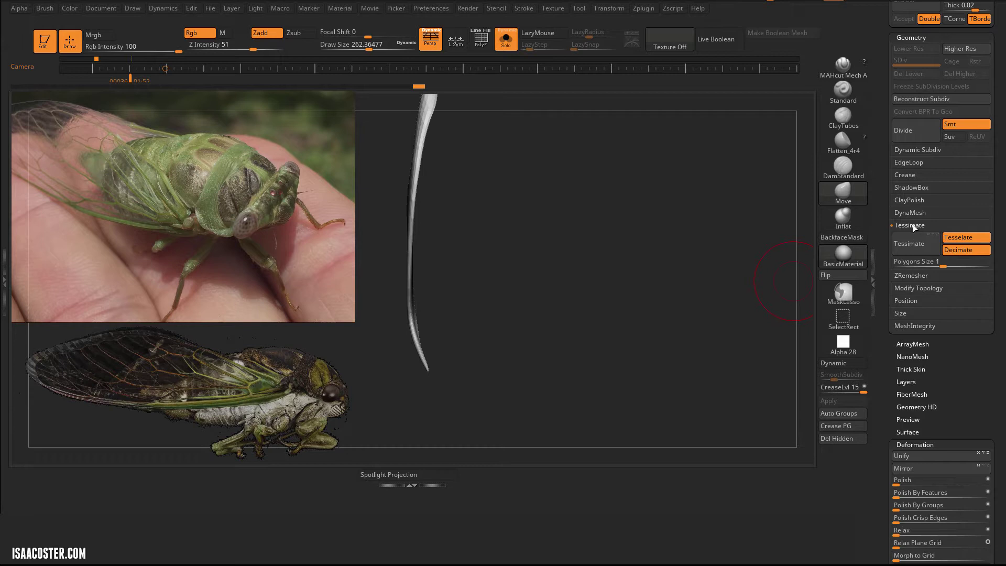
pyautogui.click(913, 225)
pyautogui.click(916, 248)
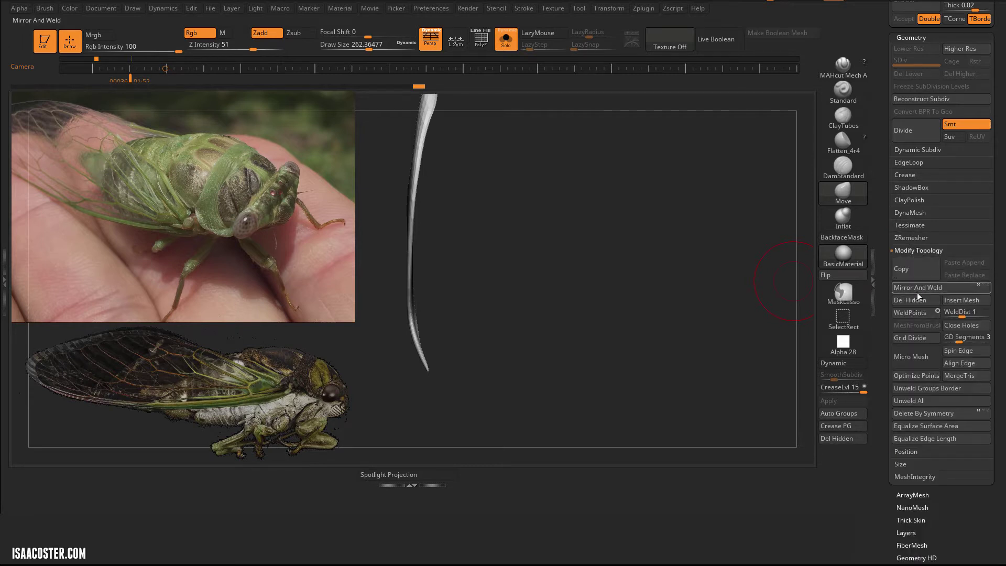
# Smooth the wing's pointed root with a brush size of about 445 and show the whole cicada again.
pyautogui.moveTo(676, 335)
pyautogui.mouseDown()
pyautogui.moveTo(707, 243)
pyautogui.moveTo(673, 331)
pyautogui.moveTo(662, 451)
pyautogui.mouseUp()
pyautogui.press('s')
pyautogui.moveTo(644, 231); pyautogui.dragTo(658, 227)
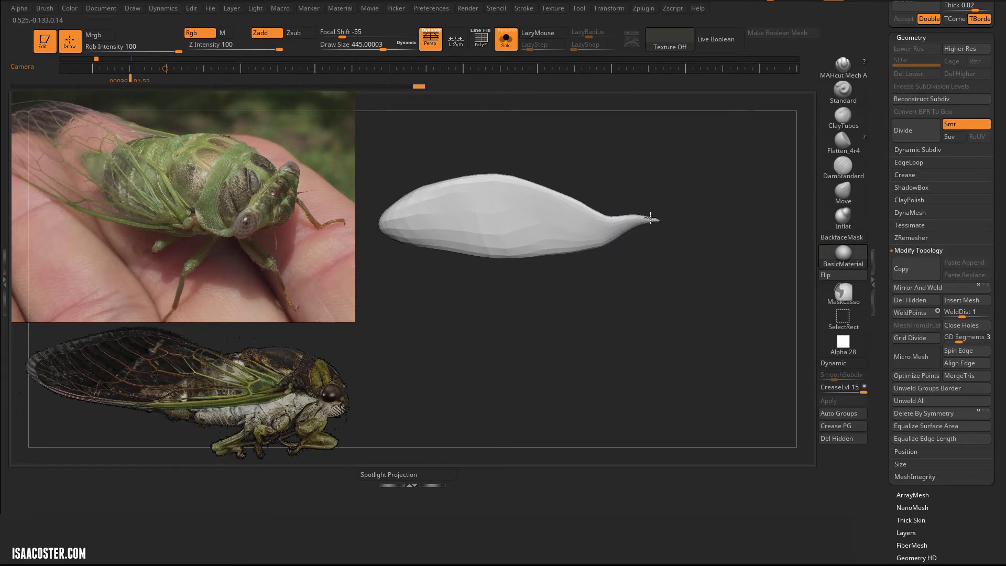
pyautogui.click(506, 39)
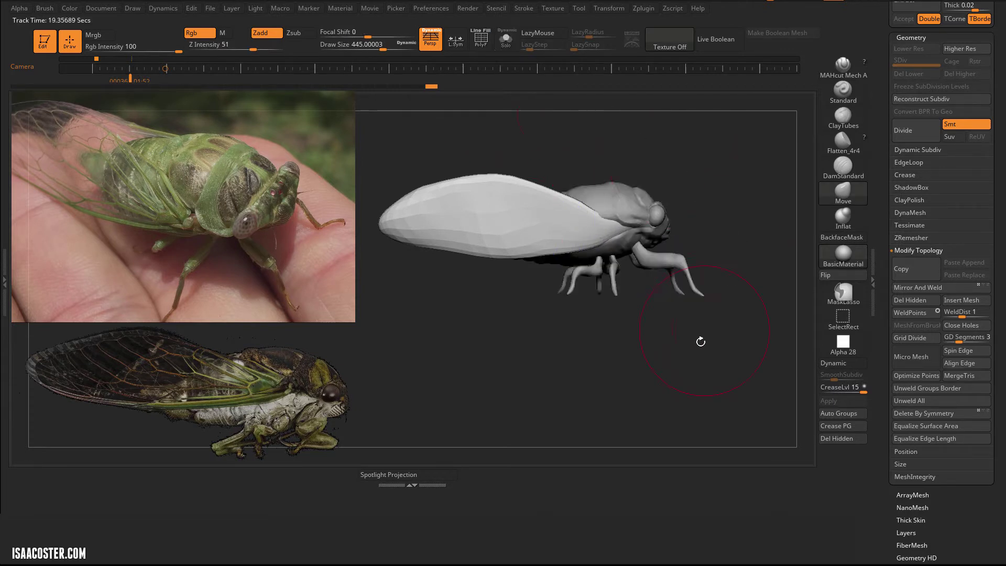
# Turn on the wing's polygon wireframe, select the Move brush and isolate the wing.
pyautogui.moveTo(703, 341)
pyautogui.mouseDown()
pyautogui.moveTo(674, 388)
pyautogui.moveTo(697, 297)
pyautogui.moveTo(721, 318)
pyautogui.moveTo(698, 395)
pyautogui.moveTo(639, 402)
pyautogui.moveTo(549, 360)
pyautogui.moveTo(534, 386)
pyautogui.moveTo(555, 119)
pyautogui.mouseUp()
pyautogui.hotkey('shift', 'f')
pyautogui.press('b')
pyautogui.press('m')
pyautogui.press('v')
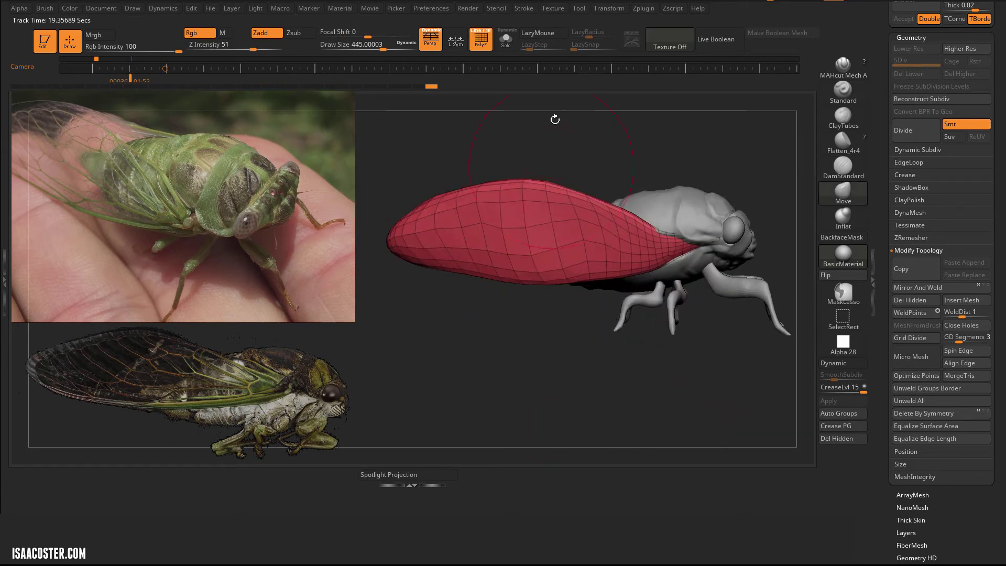
pyautogui.click(506, 44)
pyautogui.hotkey('shift', 'f')
pyautogui.hotkey('shift', 'f')
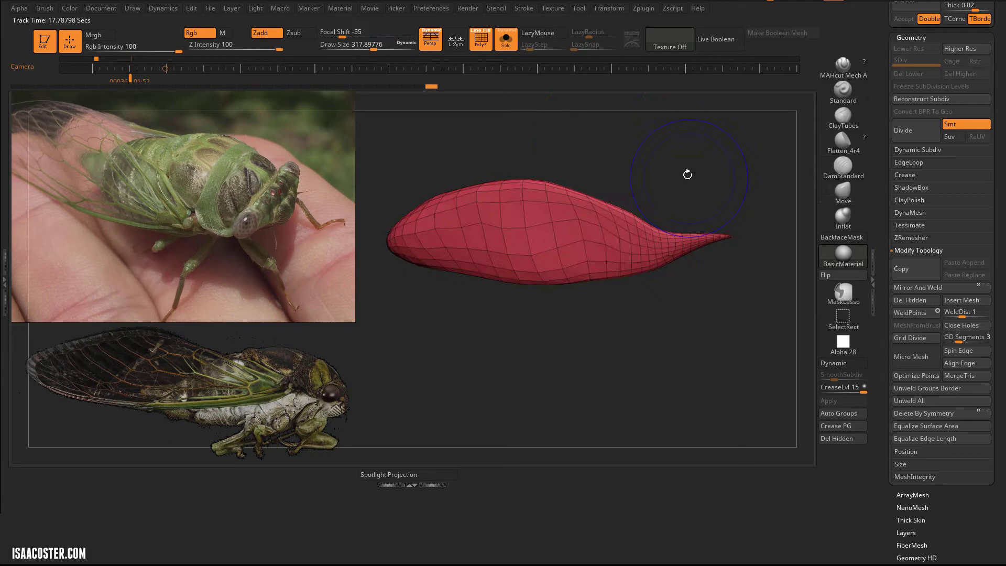
# Hide the pointed end of the wing root with a rectangular selection and delete the hidden polygons.
pyautogui.press('s')
pyautogui.moveTo(685, 174); pyautogui.dragTo(676, 174)
pyautogui.keyDown('ctrl'); pyautogui.moveTo(692, 181); pyautogui.dragTo(701, 292, button='right'); pyautogui.keyUp('ctrl')
pyautogui.moveTo(701, 292)
pyautogui.mouseDown()
pyautogui.moveTo(665, 328)
pyautogui.moveTo(645, 320)
pyautogui.mouseUp()
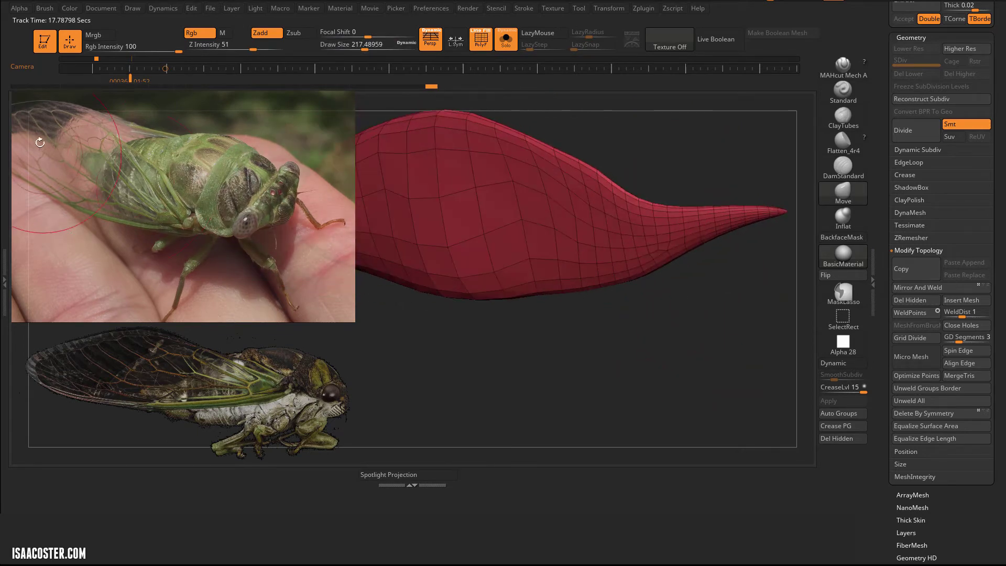
pyautogui.moveTo(631, 382); pyautogui.dragTo(512, 224)
pyautogui.moveTo(756, 193)
pyautogui.keyDown('ctrl'); pyautogui.keyDown('shift'); pyautogui.mouseDown()
pyautogui.moveTo(748, 240)
pyautogui.moveTo(690, 322)
pyautogui.moveTo(711, 348)
pyautogui.mouseUp(); pyautogui.keyUp('shift'); pyautogui.keyUp('ctrl')
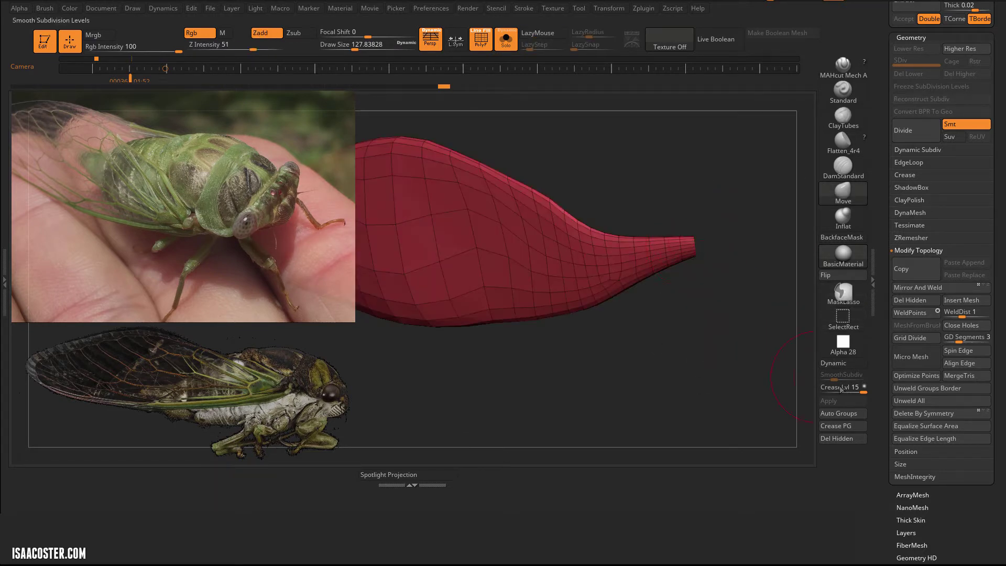
pyautogui.click(853, 438)
# Switch the selection brush to SelectLasso for picking polygon loops at the wing's thin edge.
pyautogui.moveTo(731, 331)
pyautogui.keyDown('alt'); pyautogui.mouseDown()
pyautogui.moveTo(755, 337)
pyautogui.moveTo(757, 358)
pyautogui.moveTo(687, 379)
pyautogui.mouseUp(); pyautogui.keyUp('alt')
pyautogui.press('s')
pyautogui.moveTo(689, 377)
pyautogui.keyDown('alt'); pyautogui.mouseDown()
pyautogui.moveTo(631, 365)
pyautogui.moveTo(654, 429)
pyautogui.moveTo(674, 447)
pyautogui.mouseUp(); pyautogui.keyUp('alt')
pyautogui.moveTo(696, 210); pyautogui.dragTo(718, 307)
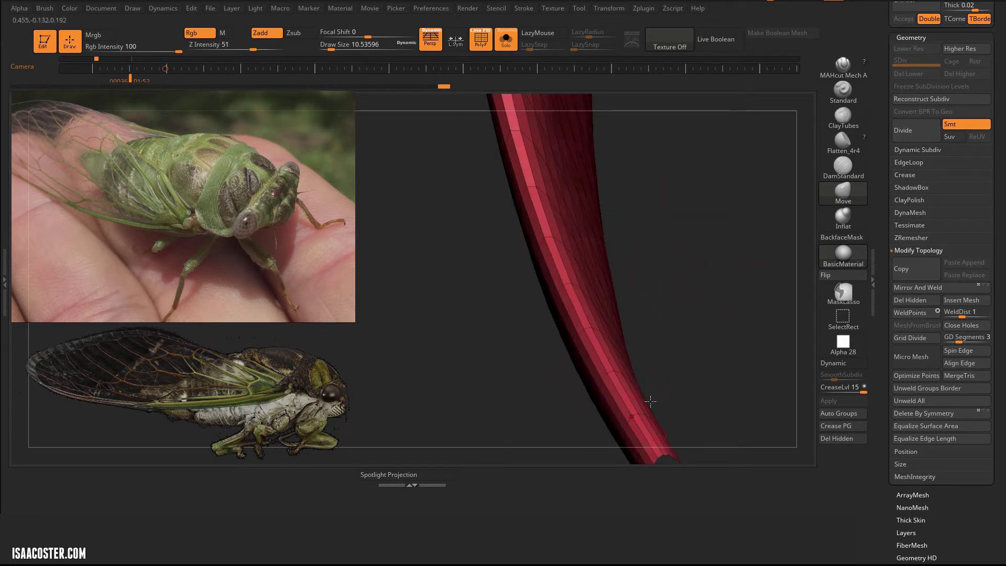
pyautogui.click(833, 317)
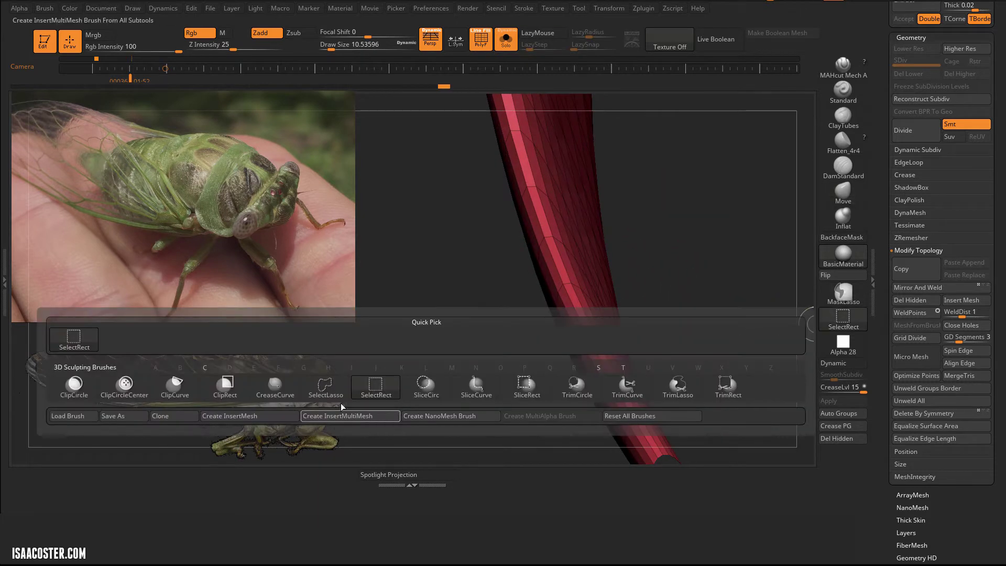
pyautogui.click(338, 382)
# Hide the polygon loop running along the wing's thin rim and apply Auto Groups to the visible mesh.
pyautogui.moveTo(636, 190); pyautogui.dragTo(647, 262)
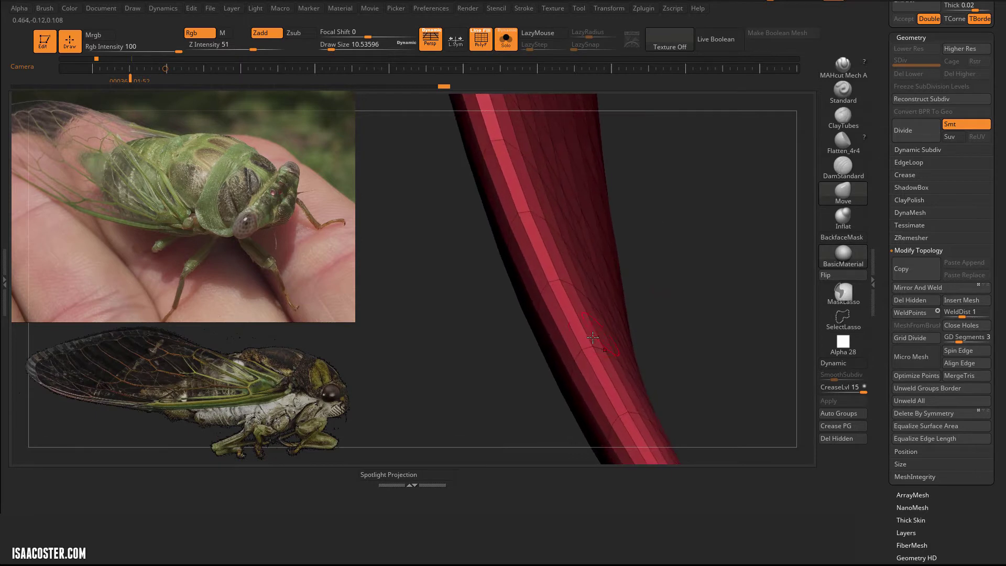
pyautogui.keyDown('ctrl'); pyautogui.keyDown('shift'); pyautogui.click(586, 348); pyautogui.keyUp('shift'); pyautogui.keyUp('ctrl')
pyautogui.moveTo(655, 309); pyautogui.dragTo(782, 254)
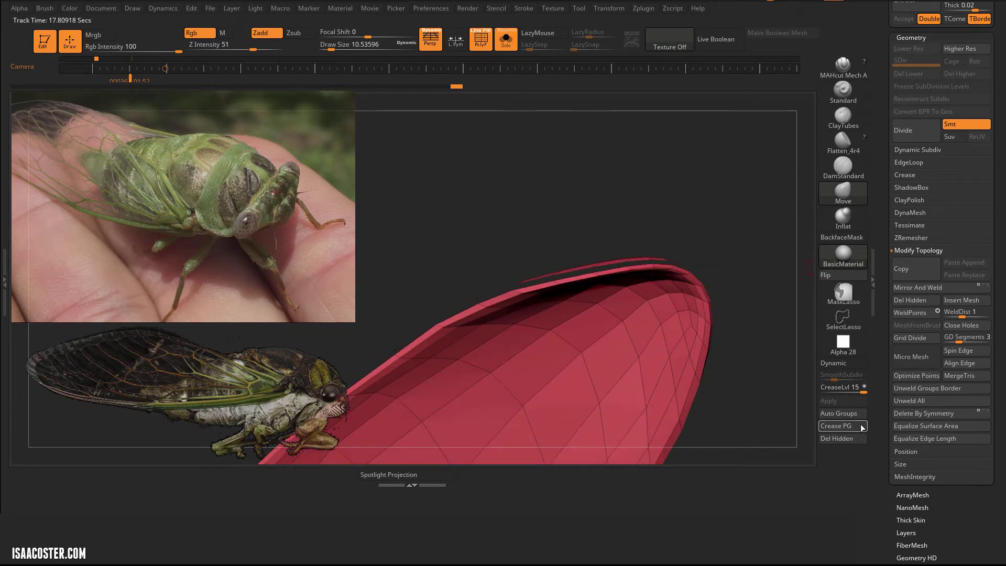
pyautogui.click(841, 414)
# Hide the remaining rim loop near the wing root and regroup the separated wing surfaces with Auto Groups.
pyautogui.moveTo(753, 348)
pyautogui.mouseDown()
pyautogui.moveTo(734, 355)
pyautogui.moveTo(677, 317)
pyautogui.moveTo(781, 206)
pyautogui.moveTo(725, 268)
pyautogui.moveTo(718, 236)
pyautogui.moveTo(772, 177)
pyautogui.moveTo(699, 288)
pyautogui.moveTo(692, 220)
pyautogui.moveTo(695, 265)
pyautogui.mouseUp()
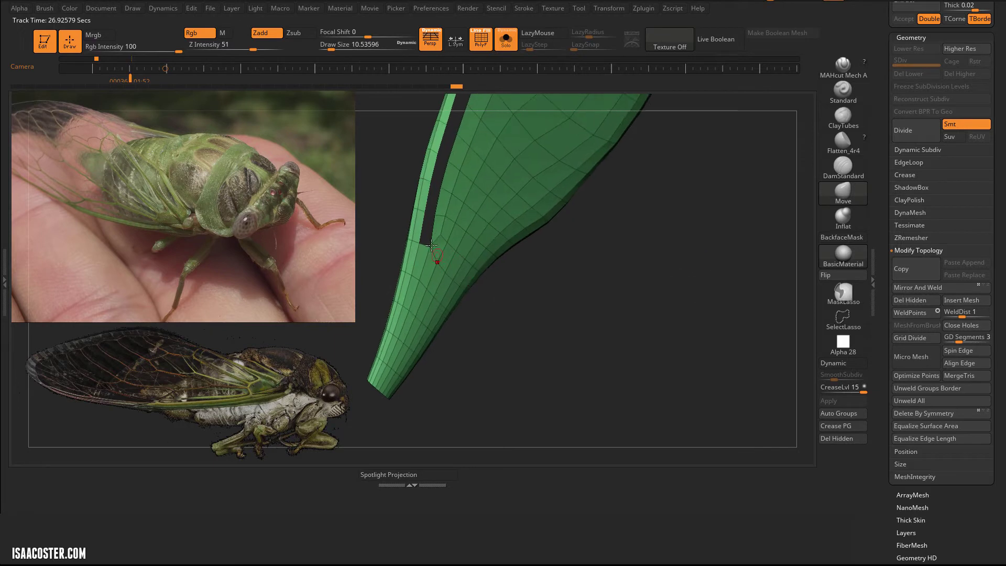
pyautogui.hotkey('ctrl', 'shift')
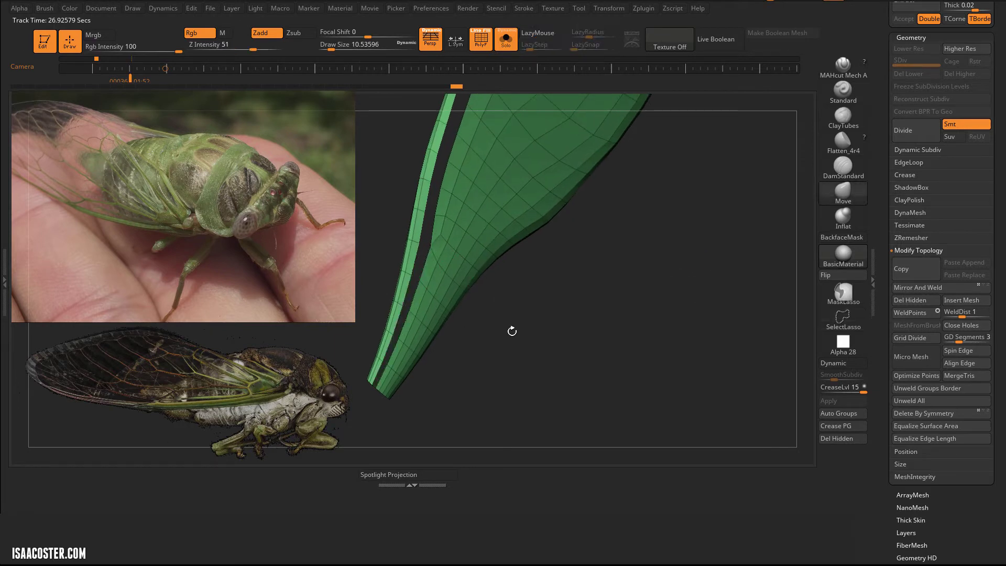
pyautogui.moveTo(512, 332); pyautogui.dragTo(632, 342)
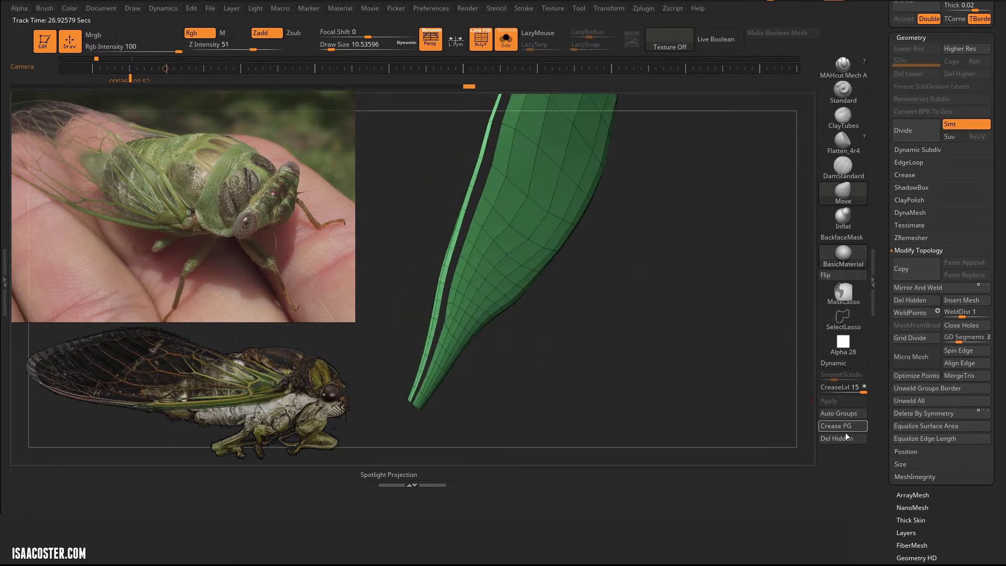
pyautogui.click(840, 414)
# Isolate a single side surface of the wing and delete all the hidden geometry.
pyautogui.moveTo(590, 326)
pyautogui.mouseDown()
pyautogui.moveTo(552, 337)
pyautogui.moveTo(415, 308)
pyautogui.moveTo(710, 344)
pyautogui.moveTo(694, 380)
pyautogui.moveTo(768, 344)
pyautogui.mouseUp()
pyautogui.keyDown('ctrl'); pyautogui.keyDown('shift'); pyautogui.click(436, 280); pyautogui.keyUp('shift'); pyautogui.keyUp('ctrl')
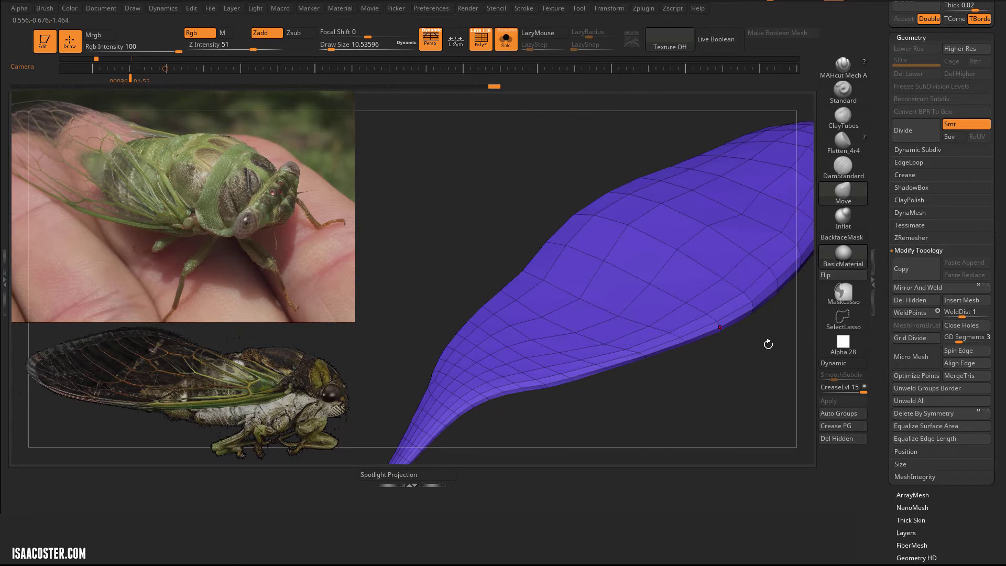
pyautogui.click(843, 439)
# Show the whole cicada without the wireframe and open the wing's Display Properties to enable Double sided display.
pyautogui.moveTo(688, 385); pyautogui.dragTo(581, 248)
pyautogui.hotkey('shift', 'f')
pyautogui.click(505, 41)
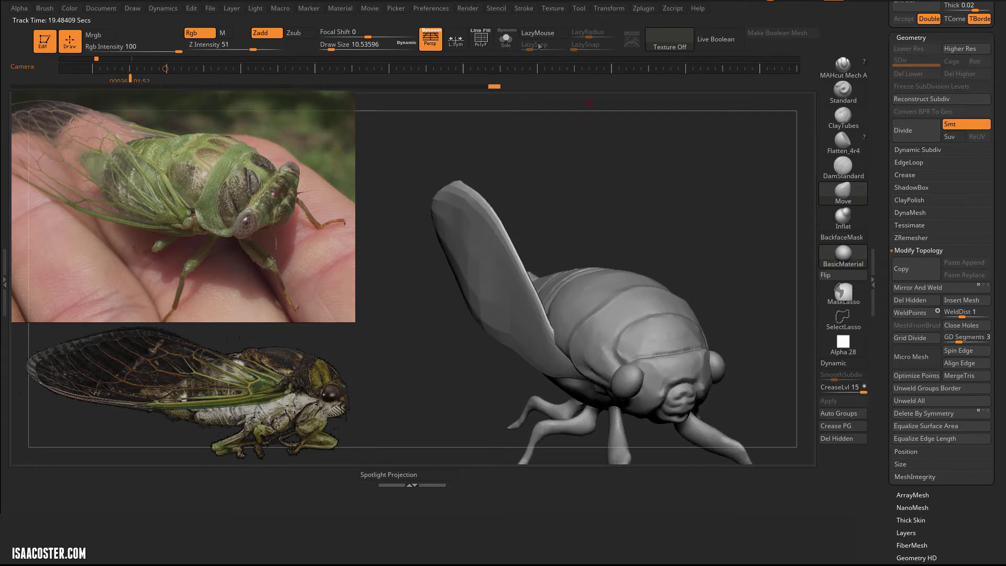
pyautogui.moveTo(885, 326); pyautogui.dragTo(874, 190)
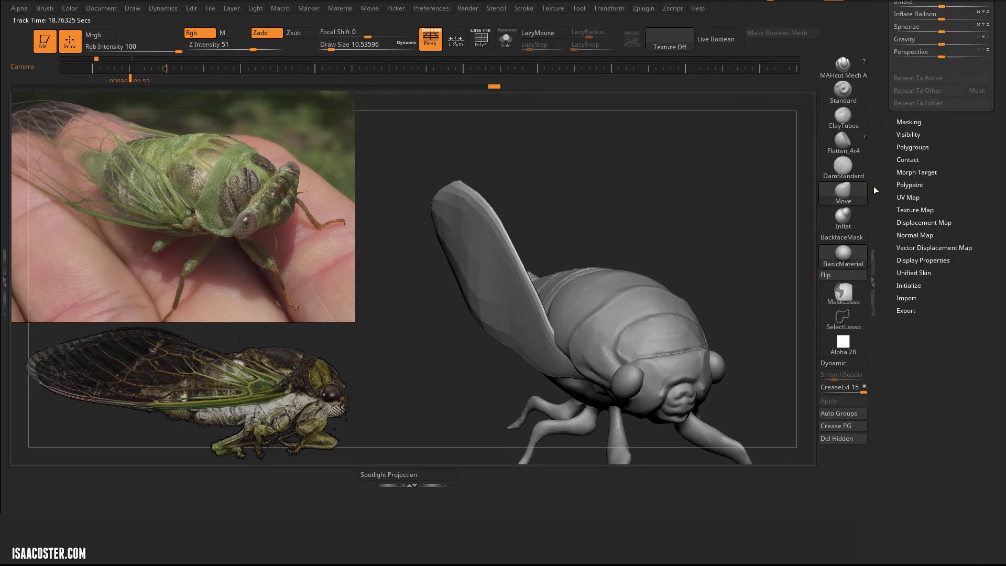
pyautogui.click(915, 260)
# Reshape the wing near its root against the body with the Move brush, using sizes of about 280 to 533.
pyautogui.moveTo(674, 212); pyautogui.dragTo(761, 200)
pyautogui.keyDown('alt'); pyautogui.moveTo(783, 162); pyautogui.dragTo(824, 130); pyautogui.keyUp('alt')
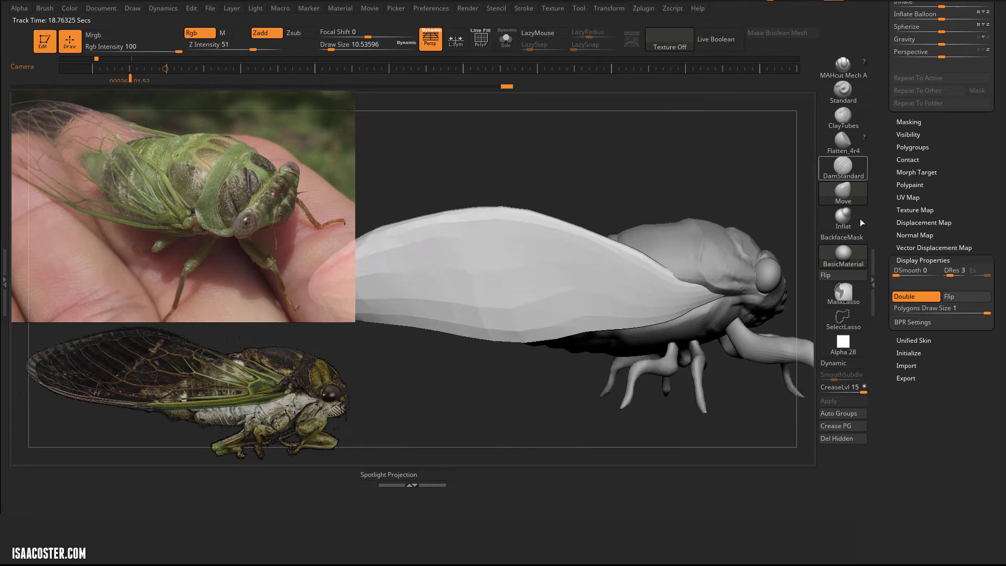
pyautogui.click(842, 189)
pyautogui.click(728, 159)
pyautogui.press('s')
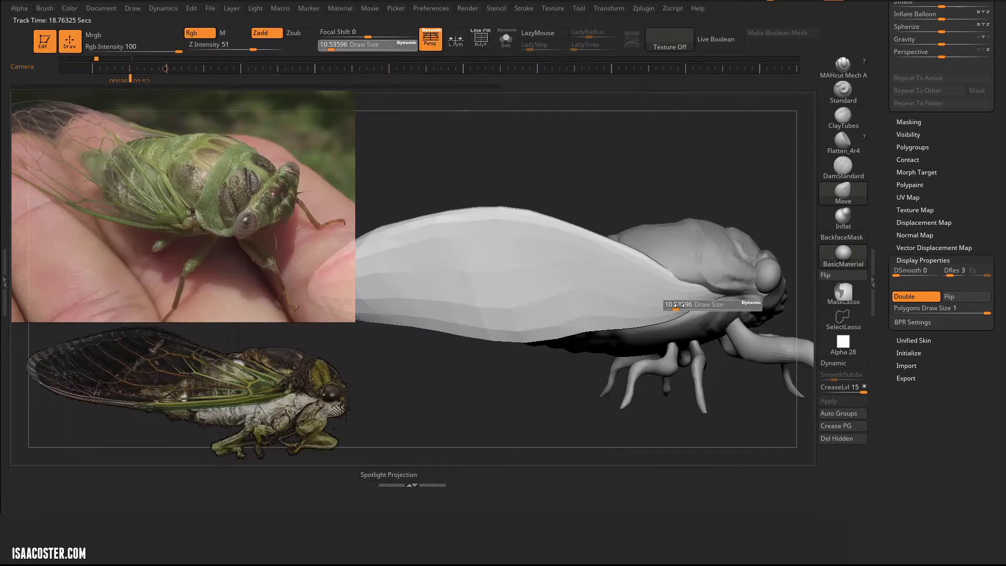
pyautogui.moveTo(733, 299); pyautogui.dragTo(723, 298)
pyautogui.moveTo(577, 417); pyautogui.dragTo(588, 329)
pyautogui.press('s')
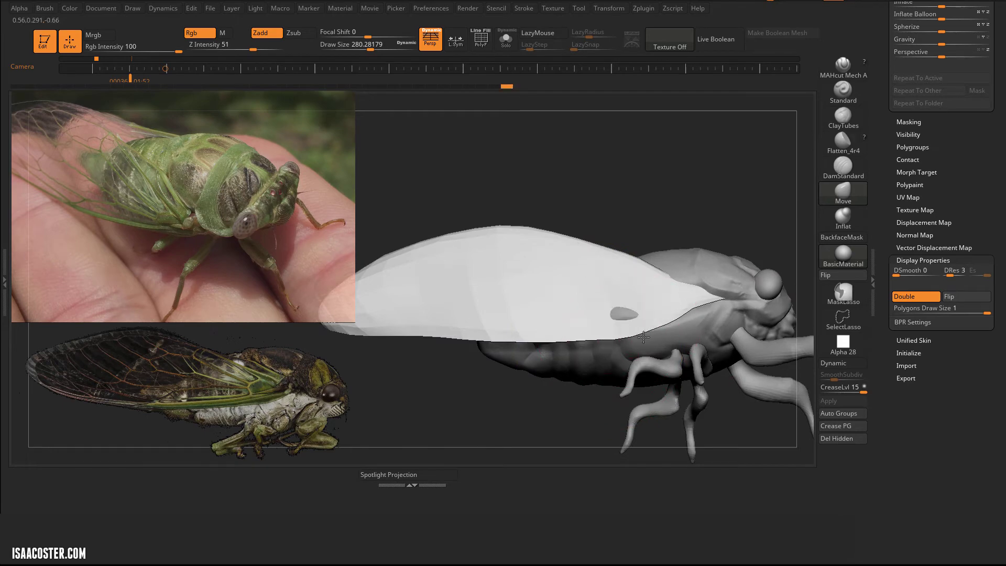
pyautogui.moveTo(725, 248)
pyautogui.mouseDown()
pyautogui.moveTo(719, 137)
pyautogui.moveTo(724, 189)
pyautogui.moveTo(710, 234)
pyautogui.moveTo(729, 244)
pyautogui.mouseUp()
pyautogui.press('s')
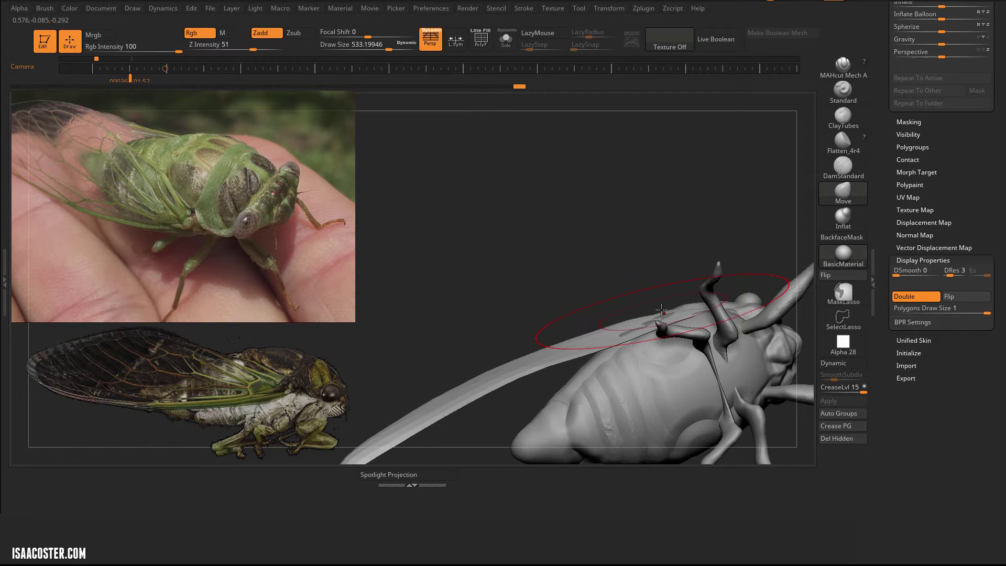
pyautogui.moveTo(649, 295)
pyautogui.mouseDown()
pyautogui.moveTo(629, 328)
pyautogui.moveTo(595, 276)
pyautogui.mouseUp()
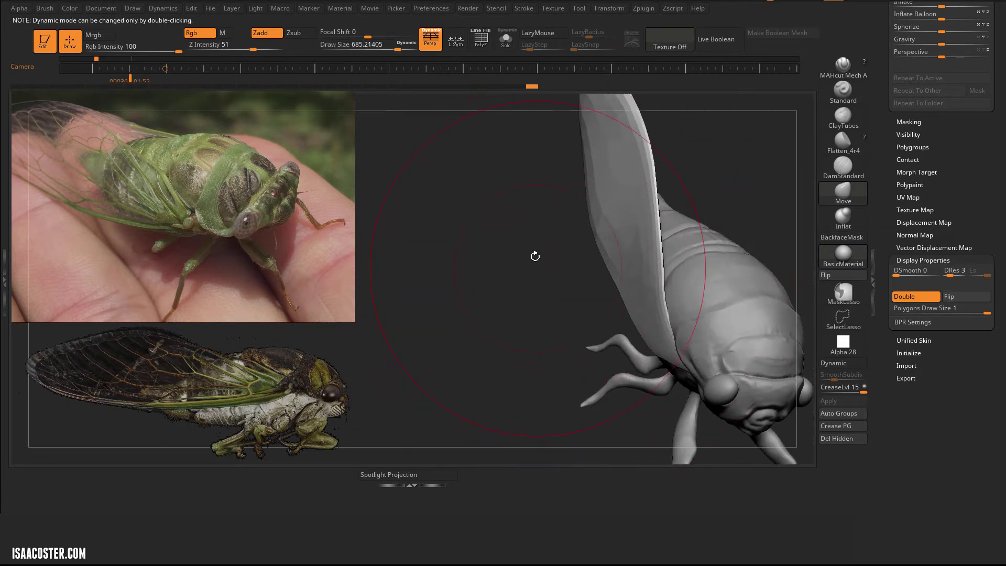
# Bend the outer part of the wing toward the abdomen with the Move brush, using draw sizes of about 445 and 286.
pyautogui.moveTo(535, 256)
pyautogui.keyDown('shift'); pyautogui.mouseDown()
pyautogui.moveTo(523, 317)
pyautogui.moveTo(577, 247)
pyautogui.moveTo(662, 339)
pyautogui.mouseUp(); pyautogui.keyUp('shift')
pyautogui.press('s')
pyautogui.click(566, 310)
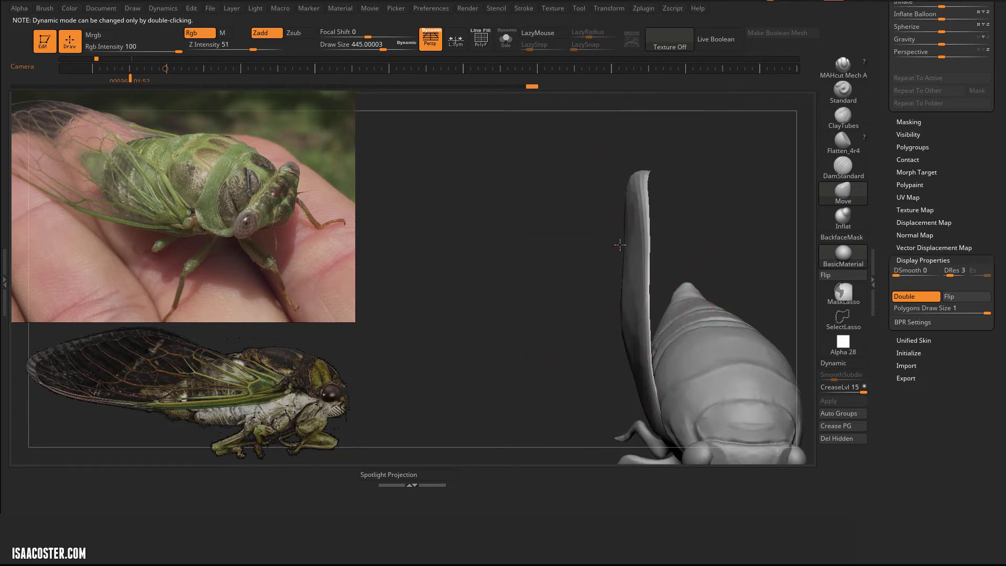
pyautogui.moveTo(607, 248)
pyautogui.mouseDown()
pyautogui.moveTo(592, 290)
pyautogui.moveTo(730, 240)
pyautogui.moveTo(713, 267)
pyautogui.mouseUp()
pyautogui.press('s')
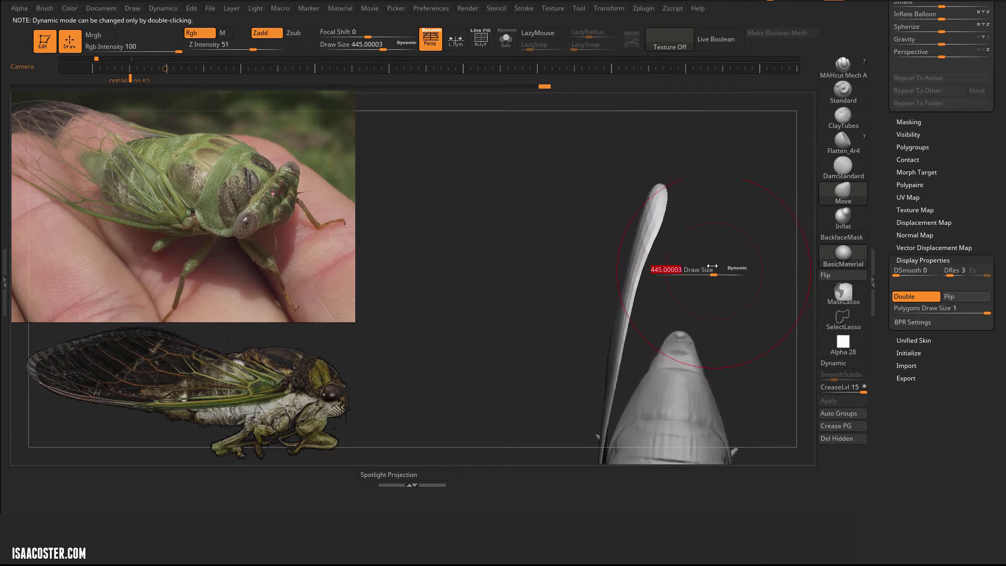
pyautogui.moveTo(643, 298); pyautogui.dragTo(661, 191)
pyautogui.moveTo(667, 144); pyautogui.dragTo(676, 203)
pyautogui.press('b')
pyautogui.press('m')
pyautogui.press('v')
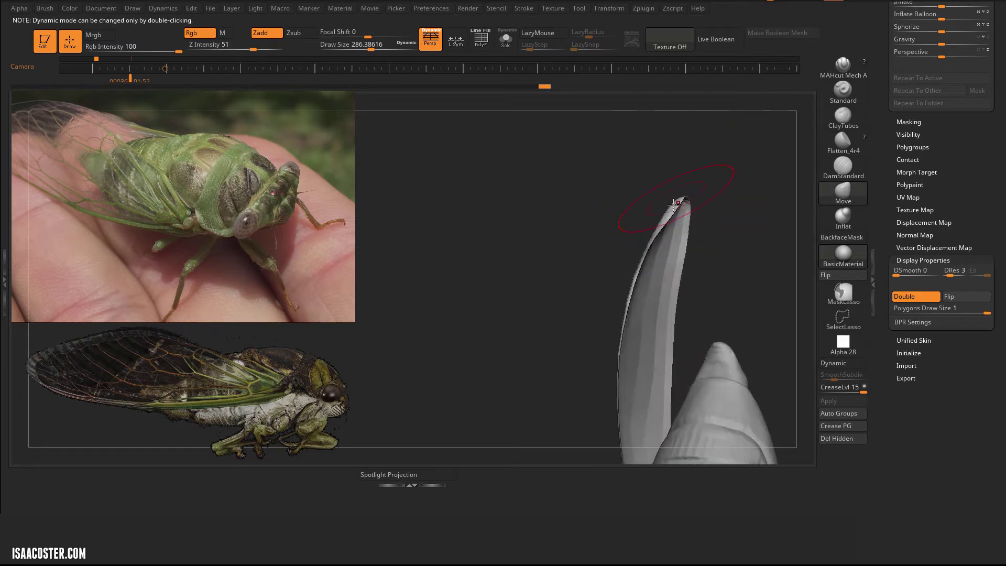
# Smooth the faceted wing surface along its length on both faces, using a draw size of about 286.
pyautogui.moveTo(739, 253)
pyautogui.mouseDown()
pyautogui.moveTo(689, 200)
pyautogui.moveTo(634, 215)
pyautogui.mouseUp()
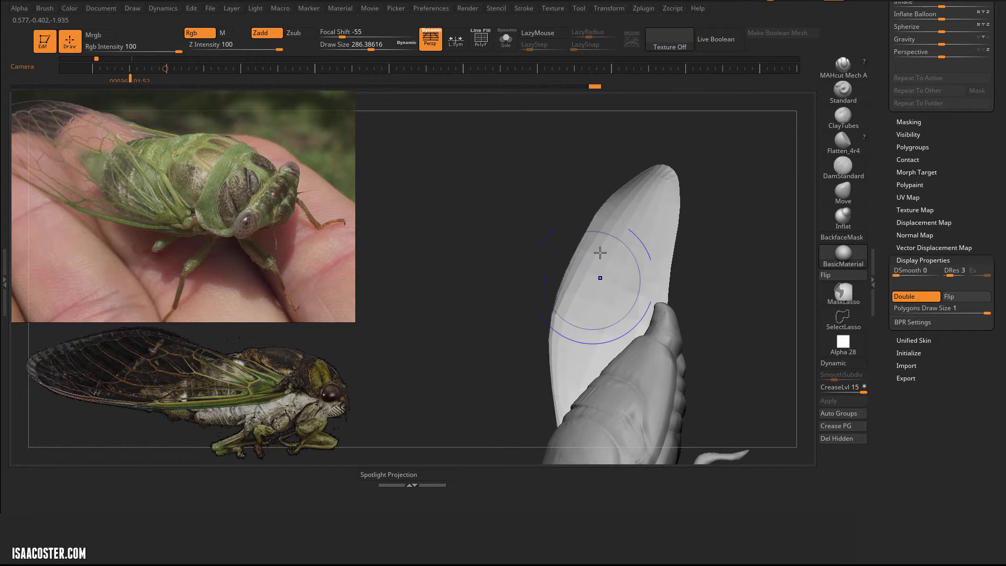
pyautogui.moveTo(707, 178)
pyautogui.mouseDown()
pyautogui.moveTo(750, 206)
pyautogui.moveTo(804, 198)
pyautogui.moveTo(701, 221)
pyautogui.mouseUp()
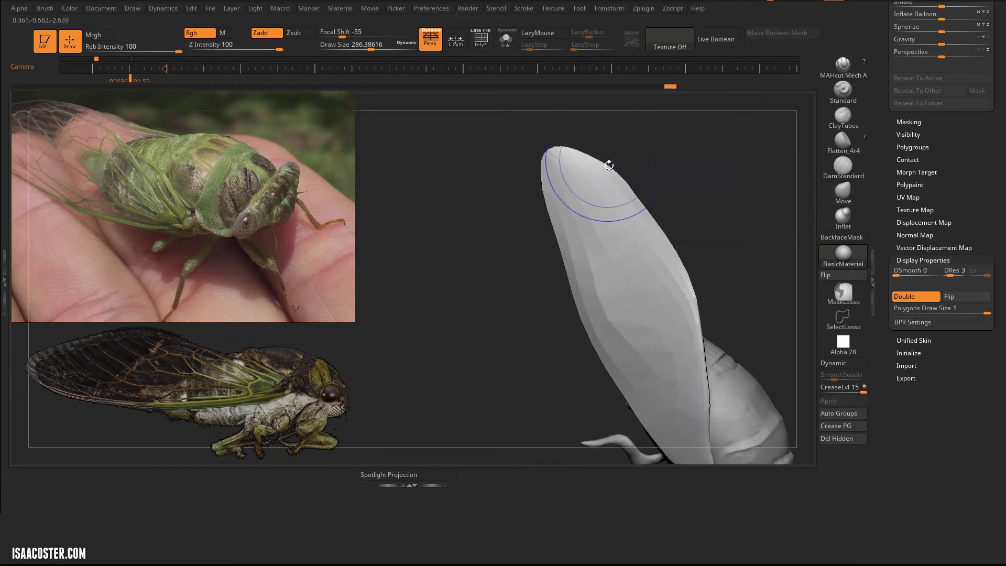
pyautogui.moveTo(732, 259); pyautogui.dragTo(573, 191)
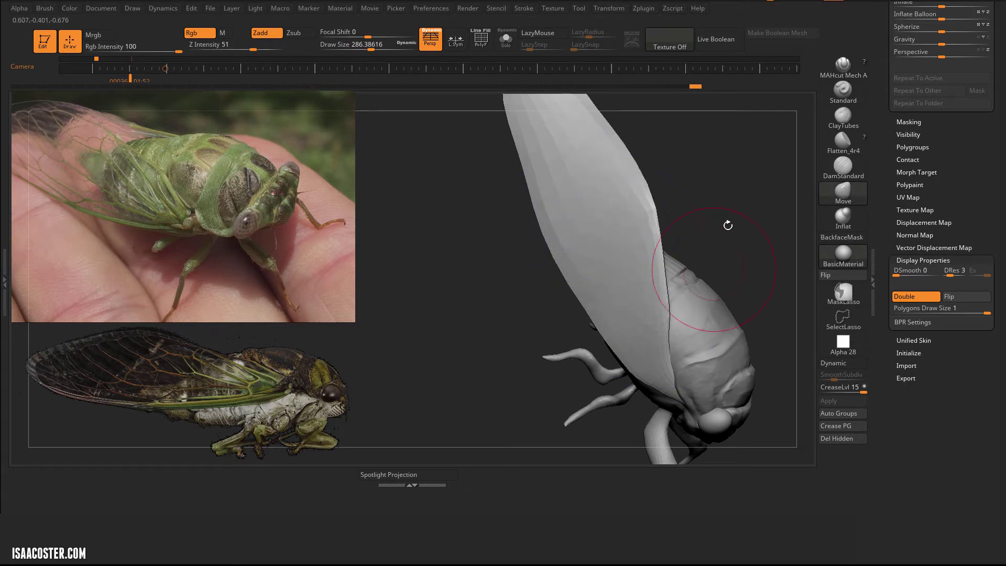
pyautogui.moveTo(730, 225); pyautogui.dragTo(763, 174)
pyautogui.moveTo(744, 327)
pyautogui.mouseDown()
pyautogui.moveTo(700, 303)
pyautogui.moveTo(673, 157)
pyautogui.moveTo(604, 162)
pyautogui.moveTo(685, 169)
pyautogui.moveTo(653, 197)
pyautogui.moveTo(665, 194)
pyautogui.moveTo(611, 186)
pyautogui.moveTo(640, 196)
pyautogui.moveTo(623, 236)
pyautogui.mouseUp()
pyautogui.press('shift')
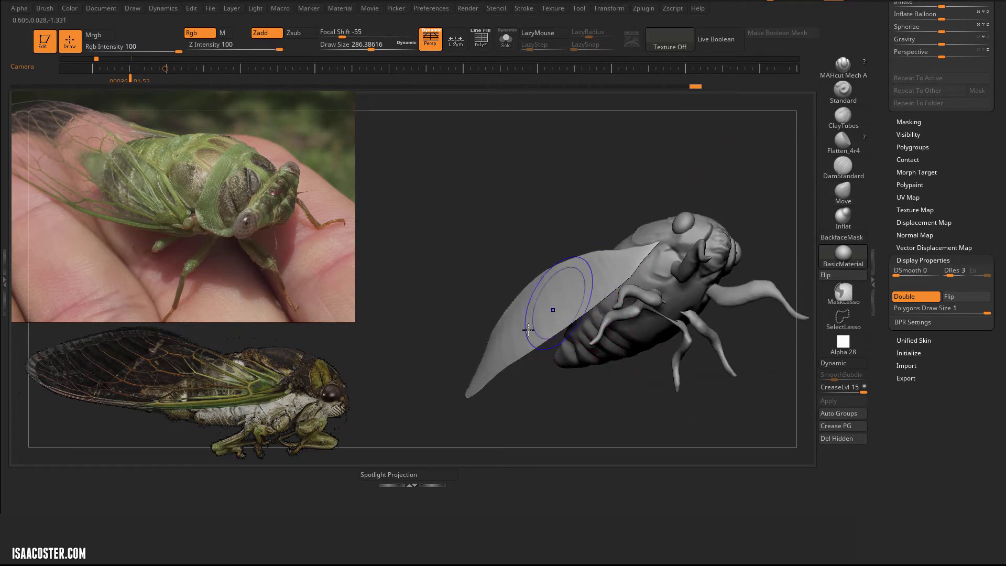
pyautogui.moveTo(524, 332)
pyautogui.mouseDown()
pyautogui.moveTo(611, 426)
pyautogui.moveTo(611, 354)
pyautogui.moveTo(543, 313)
pyautogui.mouseUp()
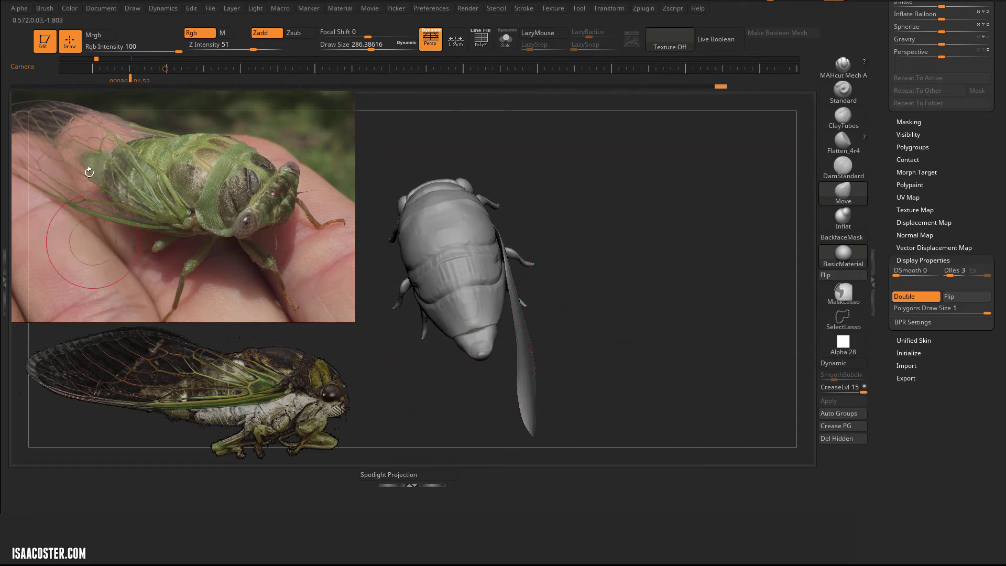
pyautogui.moveTo(666, 231); pyautogui.dragTo(639, 243)
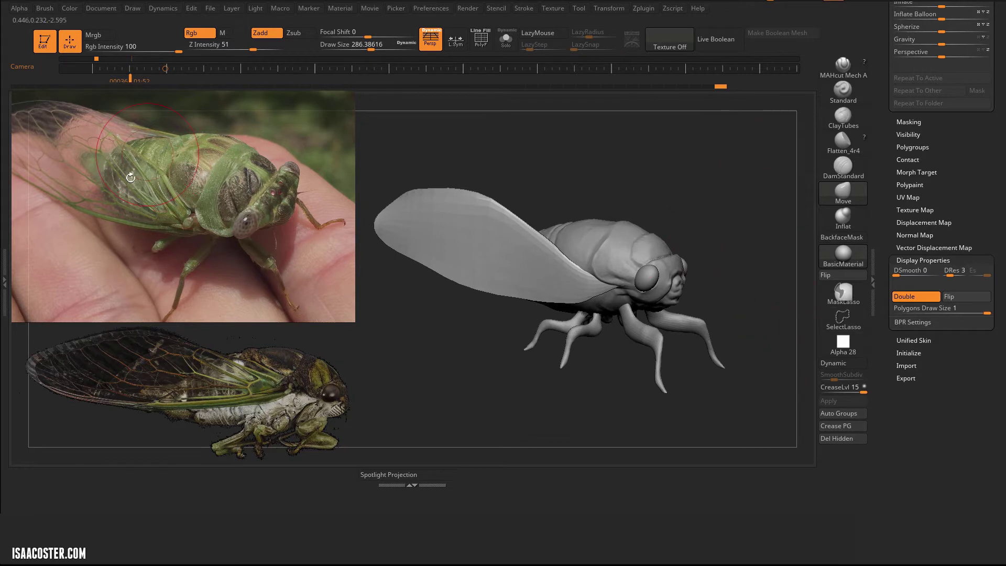
# Mirror the wing to the opposite side of the cicada's body.
pyautogui.moveTo(555, 177)
pyautogui.mouseDown()
pyautogui.moveTo(601, 175)
pyautogui.moveTo(638, 143)
pyautogui.moveTo(652, 164)
pyautogui.mouseUp()
pyautogui.press('s')
pyautogui.moveTo(651, 166)
pyautogui.mouseDown()
pyautogui.moveTo(685, 171)
pyautogui.moveTo(685, 157)
pyautogui.moveTo(655, 189)
pyautogui.mouseUp()
pyautogui.moveTo(967, 156); pyautogui.dragTo(966, 561)
pyautogui.moveTo(723, 184)
pyautogui.mouseDown()
pyautogui.moveTo(730, 238)
pyautogui.moveTo(800, 216)
pyautogui.moveTo(775, 210)
pyautogui.moveTo(740, 169)
pyautogui.moveTo(746, 191)
pyautogui.mouseUp()
pyautogui.scroll(2, 938, 111)
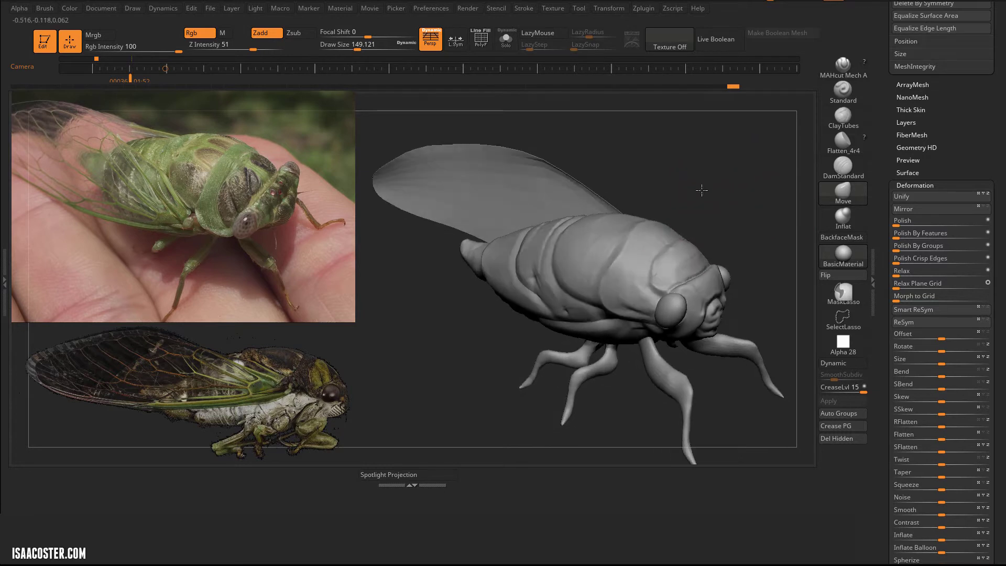
# Activate the body subtool 04_start and reshape the thorax behind the head with the Move brush at a draw size of about 268.
pyautogui.moveTo(701, 190)
pyautogui.keyDown('alt'); pyautogui.mouseDown()
pyautogui.moveTo(744, 197)
pyautogui.moveTo(678, 182)
pyautogui.moveTo(676, 226)
pyautogui.mouseUp(); pyautogui.keyUp('alt')
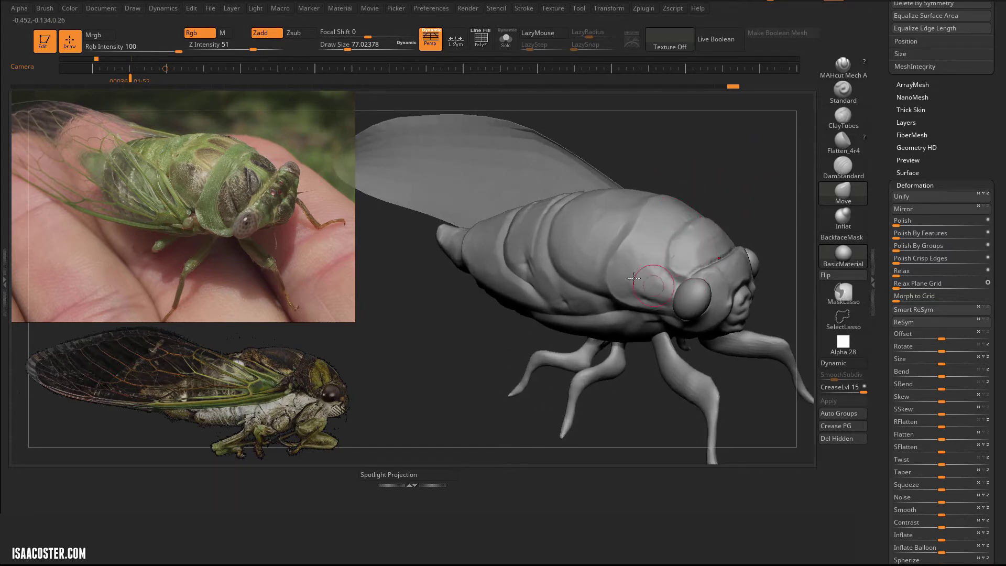
pyautogui.press(']')
pyautogui.press(']')
pyautogui.keyDown('alt'); pyautogui.click(700, 252); pyautogui.keyUp('alt')
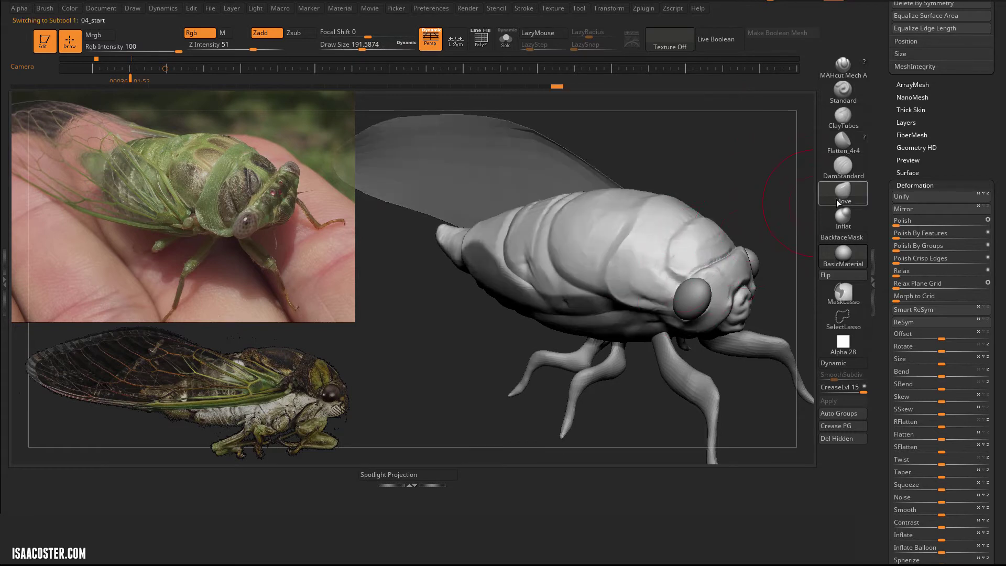
pyautogui.moveTo(736, 178); pyautogui.dragTo(741, 166)
pyautogui.press('s')
pyautogui.moveTo(644, 266); pyautogui.dragTo(652, 266)
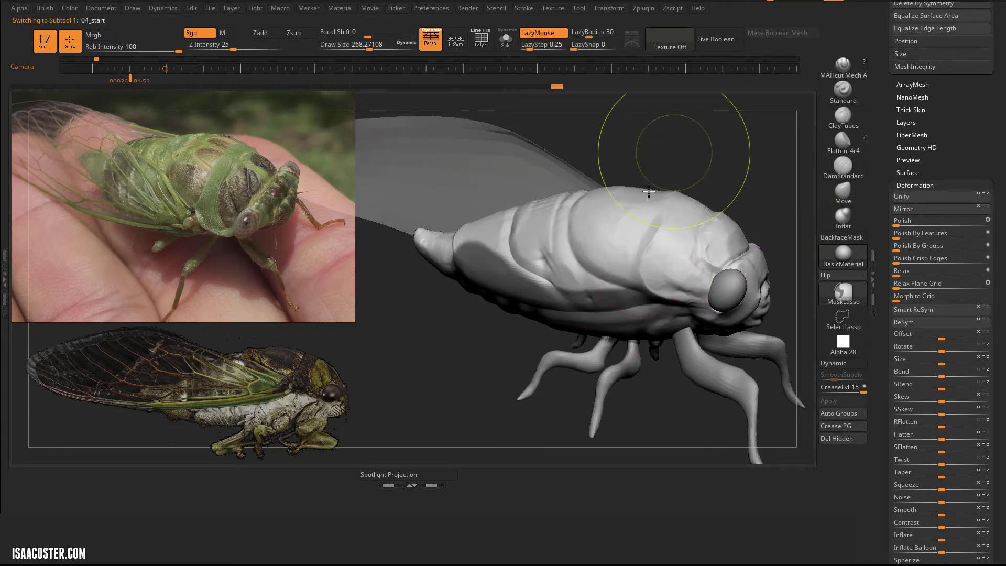
pyautogui.moveTo(608, 246); pyautogui.dragTo(580, 294, button='right')
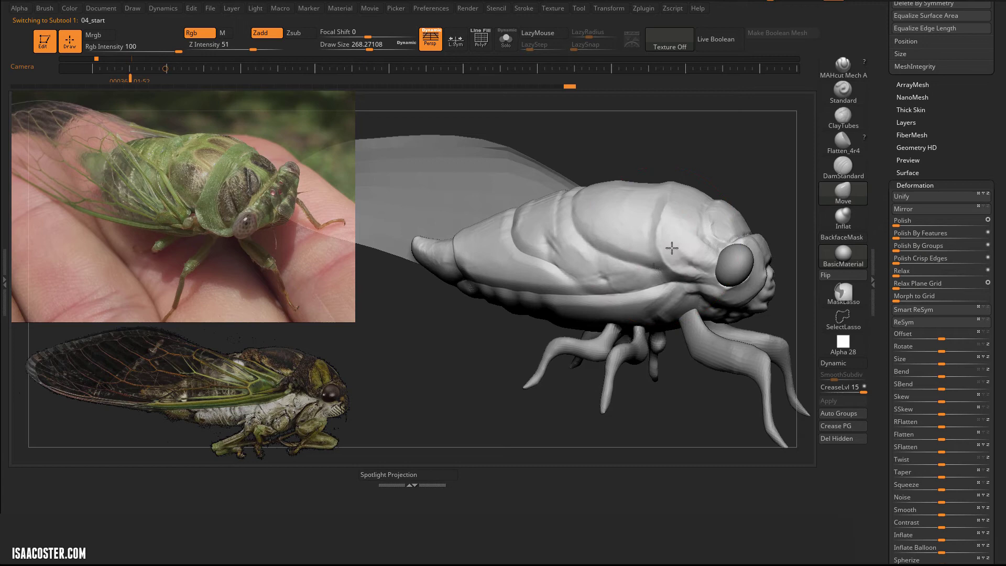
pyautogui.moveTo(672, 248)
pyautogui.mouseDown(button='right')
pyautogui.moveTo(735, 216)
pyautogui.moveTo(676, 283)
pyautogui.mouseUp(button='right')
pyautogui.keyDown('alt'); pyautogui.moveTo(440, 314); pyautogui.dragTo(378, 342); pyautogui.keyUp('alt')
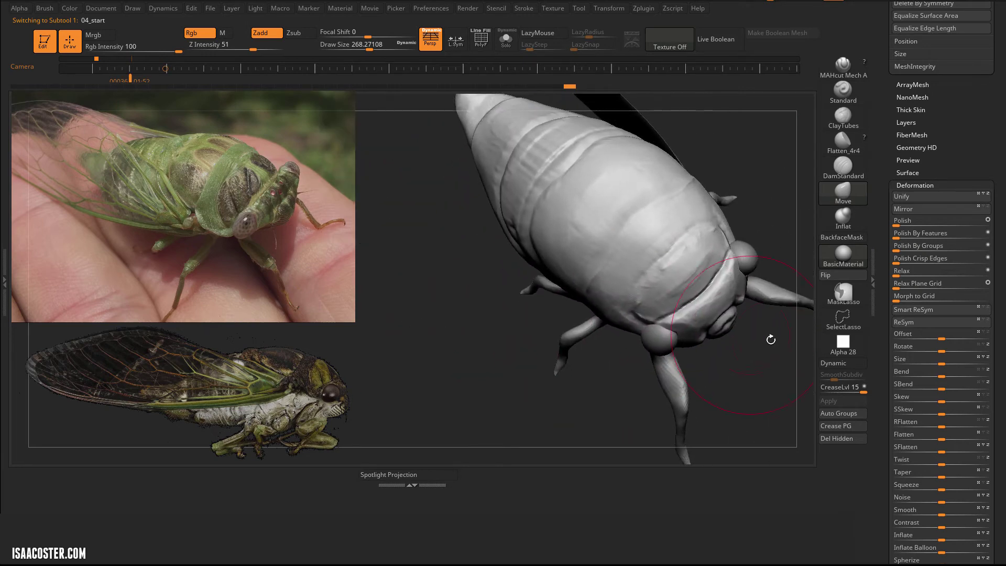
# Select the eye spheres subtool and move both eyes symmetrically outward from the head.
pyautogui.moveTo(755, 222)
pyautogui.mouseDown()
pyautogui.moveTo(761, 245)
pyautogui.moveTo(770, 224)
pyautogui.moveTo(768, 278)
pyautogui.mouseUp()
pyautogui.keyDown('alt'); pyautogui.click(746, 262); pyautogui.keyUp('alt')
pyautogui.press('w')
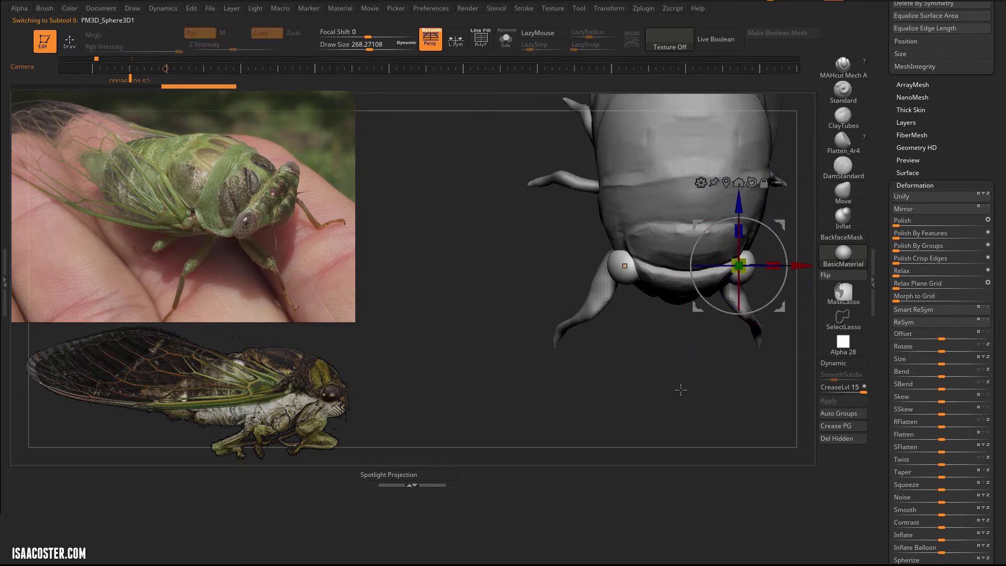
pyautogui.keyDown('alt'); pyautogui.moveTo(683, 388); pyautogui.dragTo(512, 414); pyautogui.keyUp('alt')
pyautogui.moveTo(634, 292); pyautogui.dragTo(660, 291)
pyautogui.press('q')
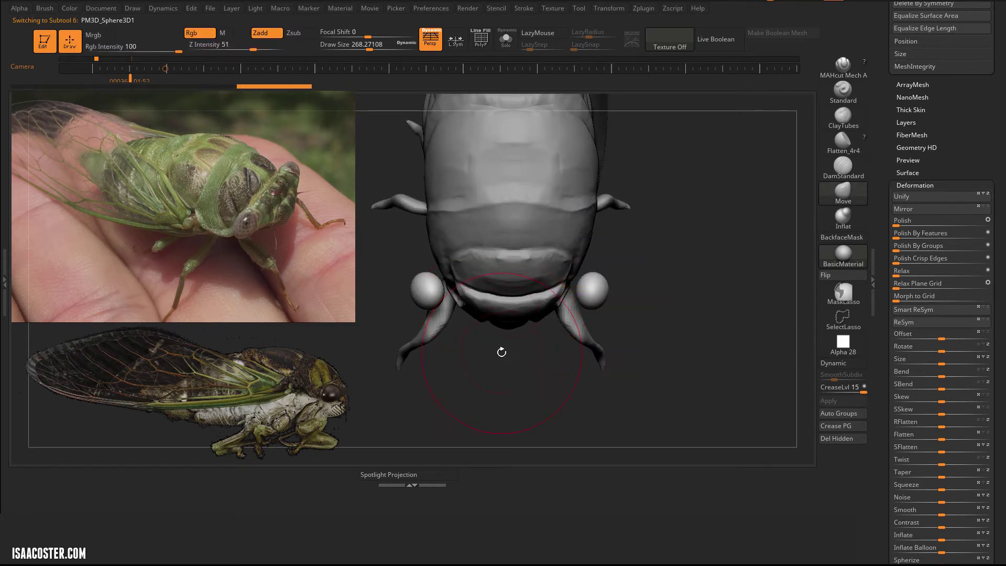
# Reactivate the body and pull the sides of the head out to the eyes with the Move brush at about 197.
pyautogui.press('s')
pyautogui.moveTo(500, 352)
pyautogui.mouseDown()
pyautogui.moveTo(489, 352)
pyautogui.moveTo(446, 233)
pyautogui.moveTo(460, 246)
pyautogui.mouseUp()
pyautogui.keyDown('alt'); pyautogui.click(479, 318); pyautogui.keyUp('alt')
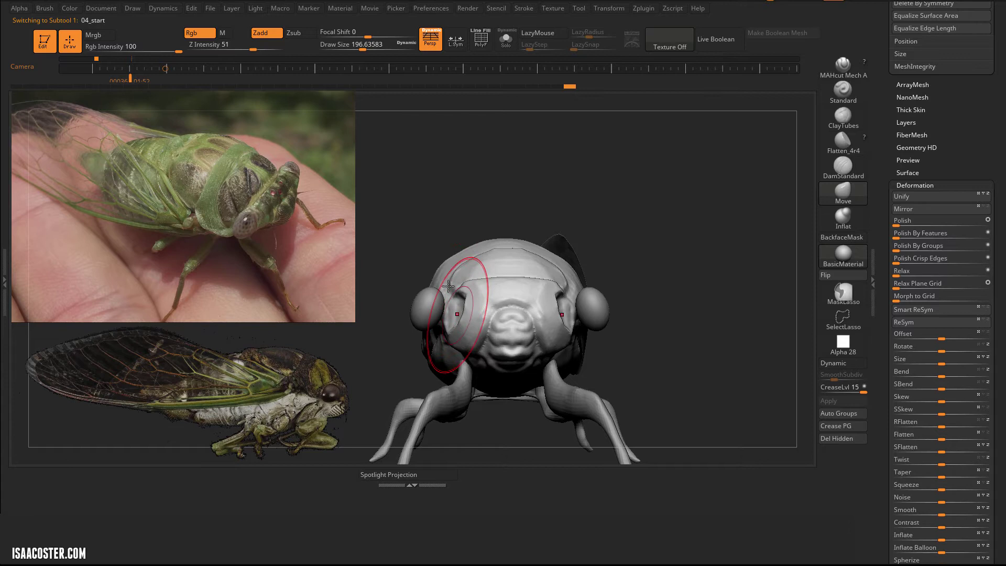
pyautogui.moveTo(460, 306); pyautogui.dragTo(415, 302)
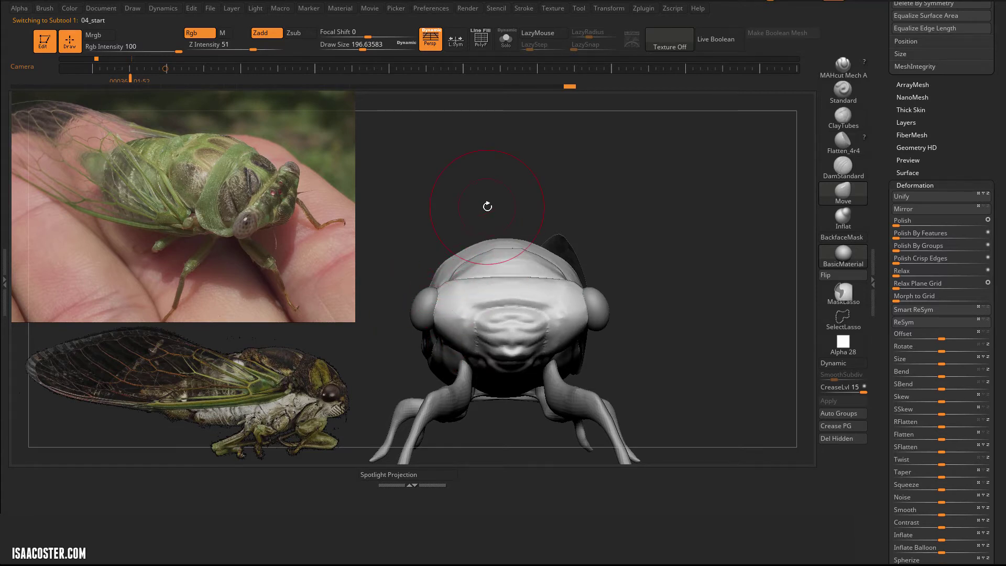
# Refine the head's brow, cheeks and underside around the eyes with the Move brush at a draw size of about 268.
pyautogui.moveTo(487, 206); pyautogui.dragTo(506, 244)
pyautogui.moveTo(598, 189)
pyautogui.mouseDown()
pyautogui.moveTo(647, 285)
pyautogui.moveTo(611, 287)
pyautogui.moveTo(622, 231)
pyautogui.moveTo(676, 231)
pyautogui.mouseUp()
pyautogui.press('s')
pyautogui.moveTo(543, 391)
pyautogui.mouseDown()
pyautogui.moveTo(538, 357)
pyautogui.moveTo(588, 241)
pyautogui.moveTo(561, 231)
pyautogui.moveTo(447, 283)
pyautogui.mouseUp()
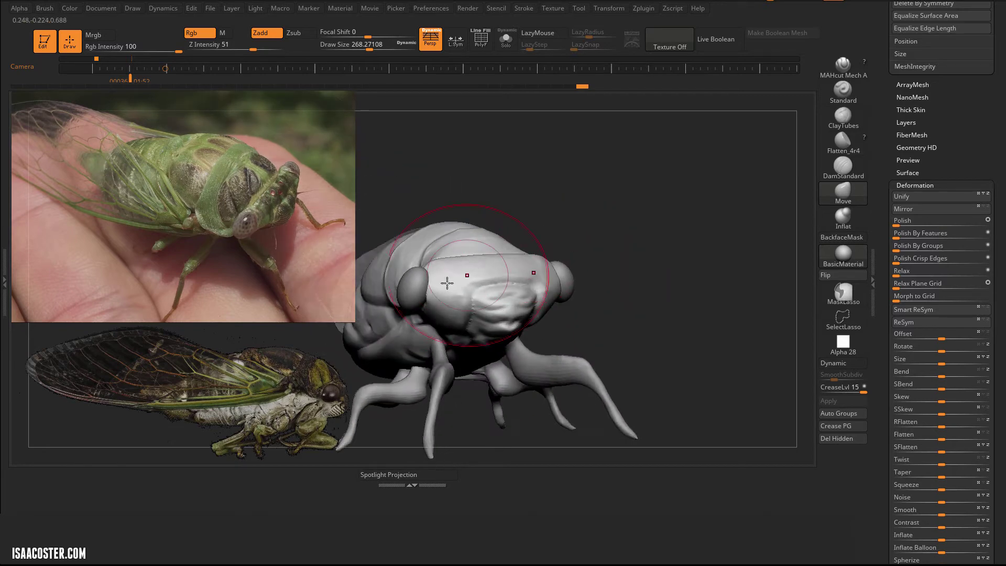
pyautogui.keyDown('shift'); pyautogui.moveTo(435, 246); pyautogui.dragTo(448, 242); pyautogui.keyUp('shift')
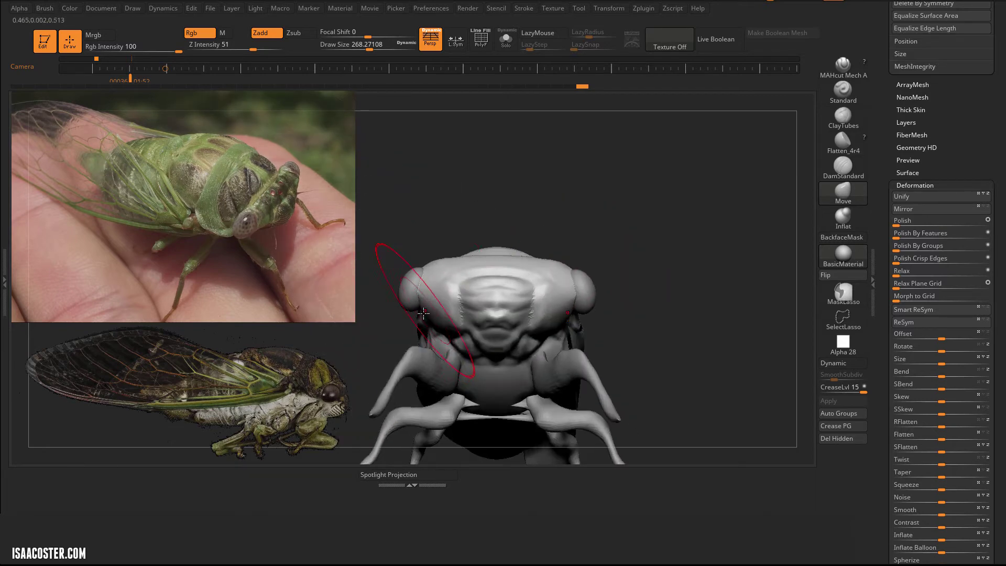
pyautogui.press('s')
pyautogui.moveTo(388, 321); pyautogui.dragTo(566, 294)
pyautogui.press('s')
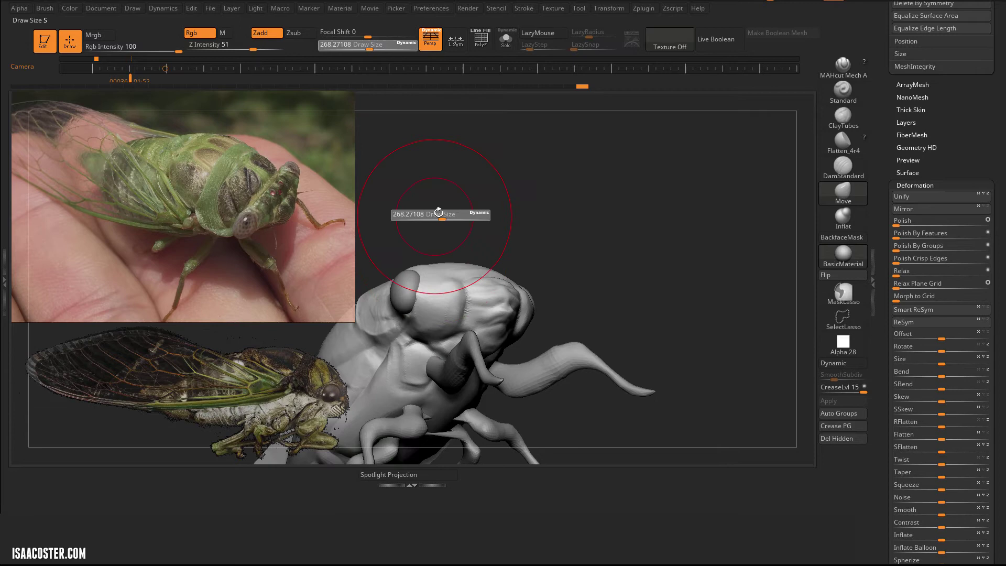
pyautogui.moveTo(438, 212); pyautogui.dragTo(425, 212)
pyautogui.moveTo(651, 179); pyautogui.dragTo(751, 156)
# Carve creases around the eyes and across the face with the DamStandard brush at a draw size of 112.
pyautogui.click(847, 166)
pyautogui.moveTo(709, 223)
pyautogui.keyDown('alt'); pyautogui.mouseDown()
pyautogui.moveTo(800, 208)
pyautogui.moveTo(613, 258)
pyautogui.moveTo(589, 278)
pyautogui.mouseUp(); pyautogui.keyUp('alt')
pyautogui.press('s')
pyautogui.moveTo(519, 264); pyautogui.dragTo(515, 264)
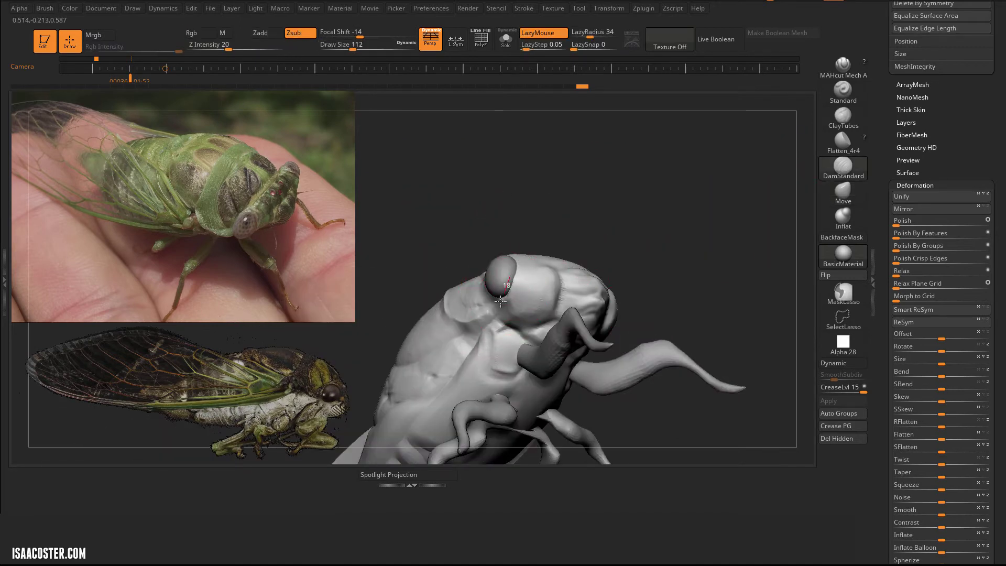
pyautogui.moveTo(501, 200); pyautogui.dragTo(526, 283)
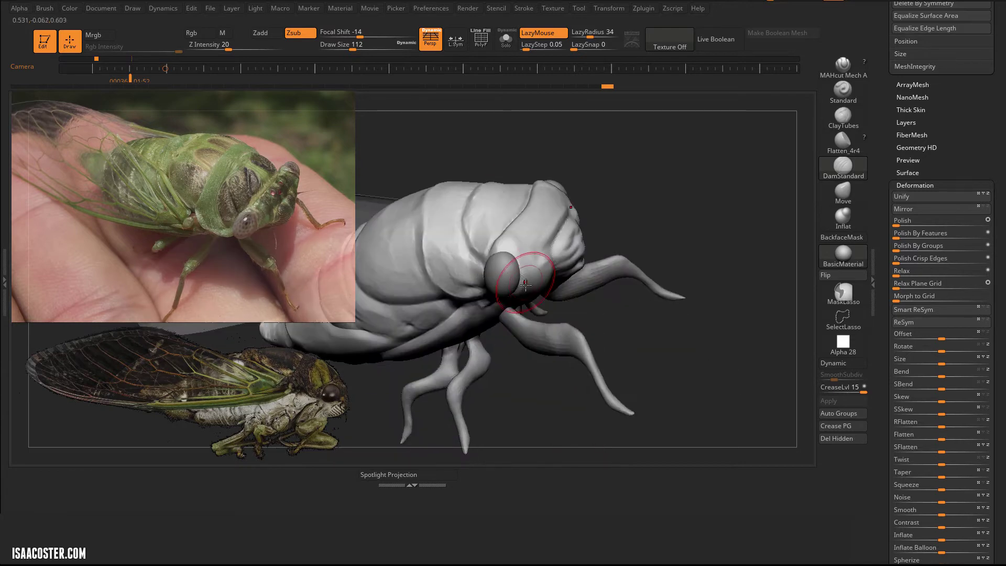
pyautogui.moveTo(655, 248)
pyautogui.mouseDown()
pyautogui.moveTo(629, 287)
pyautogui.moveTo(655, 258)
pyautogui.moveTo(641, 315)
pyautogui.mouseUp()
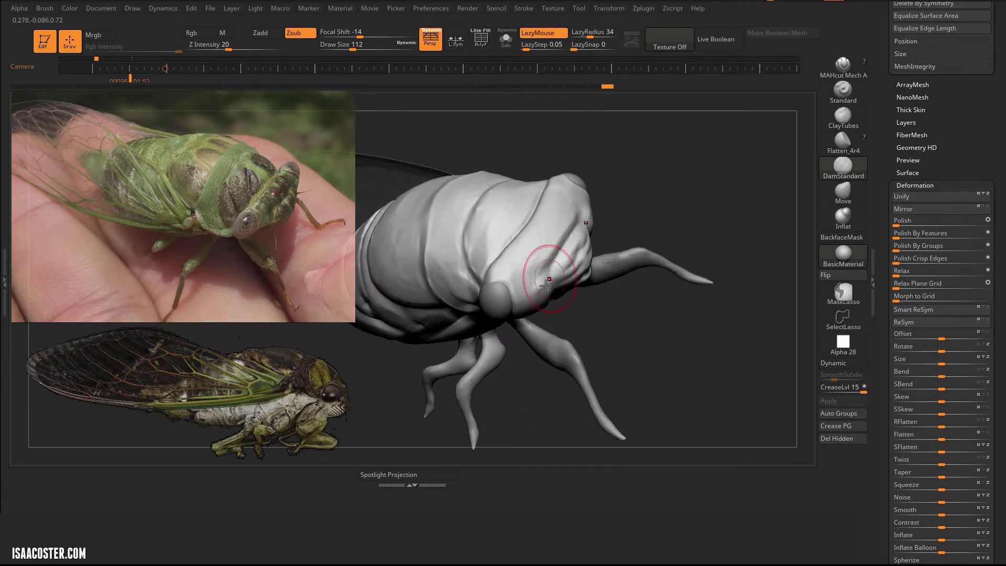
pyautogui.moveTo(550, 291)
pyautogui.mouseDown()
pyautogui.moveTo(537, 265)
pyautogui.moveTo(510, 246)
pyautogui.moveTo(519, 243)
pyautogui.moveTo(506, 242)
pyautogui.mouseUp()
pyautogui.moveTo(658, 236)
pyautogui.mouseDown()
pyautogui.moveTo(565, 268)
pyautogui.moveTo(538, 218)
pyautogui.moveTo(508, 242)
pyautogui.mouseUp()
pyautogui.moveTo(654, 321); pyautogui.dragTo(696, 346)
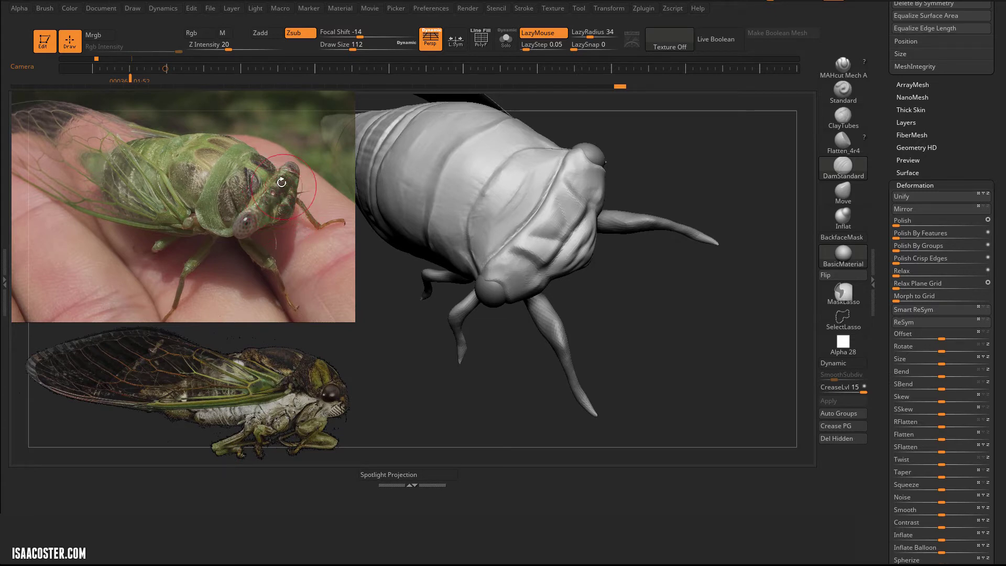
# Adjust the head's brow and facial forms with the Move brush, using draw sizes from about 172 down to 56.
pyautogui.moveTo(652, 296)
pyautogui.mouseDown()
pyautogui.moveTo(639, 269)
pyautogui.moveTo(660, 262)
pyautogui.mouseUp()
pyautogui.click(846, 194)
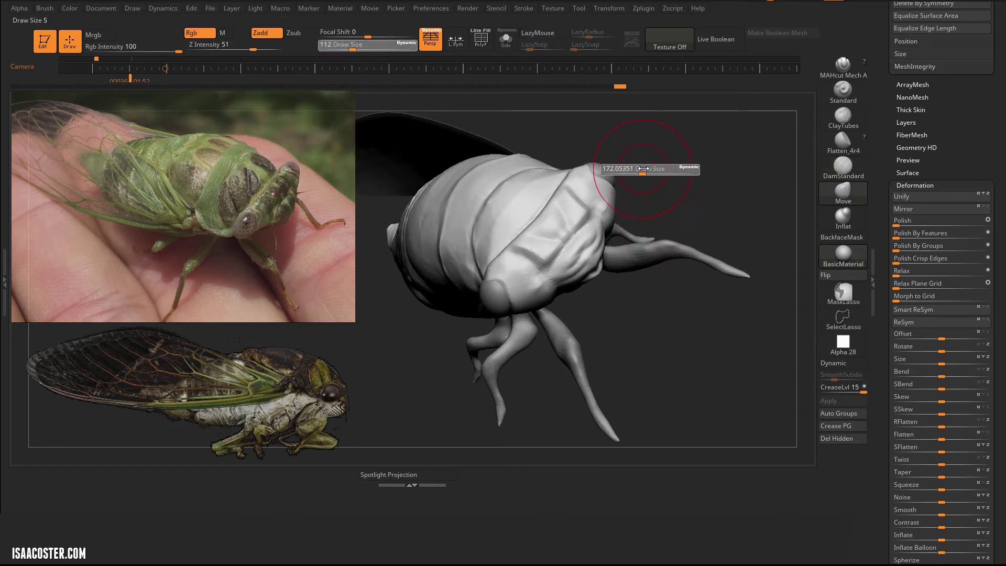
pyautogui.moveTo(610, 168)
pyautogui.mouseDown()
pyautogui.moveTo(636, 157)
pyautogui.moveTo(576, 199)
pyautogui.mouseUp()
pyautogui.moveTo(539, 226)
pyautogui.mouseDown()
pyautogui.moveTo(505, 212)
pyautogui.moveTo(521, 206)
pyautogui.mouseUp()
pyautogui.moveTo(650, 204)
pyautogui.mouseDown()
pyautogui.moveTo(635, 141)
pyautogui.moveTo(647, 152)
pyautogui.moveTo(700, 153)
pyautogui.moveTo(689, 175)
pyautogui.moveTo(734, 173)
pyautogui.moveTo(718, 139)
pyautogui.moveTo(723, 199)
pyautogui.moveTo(771, 162)
pyautogui.mouseUp()
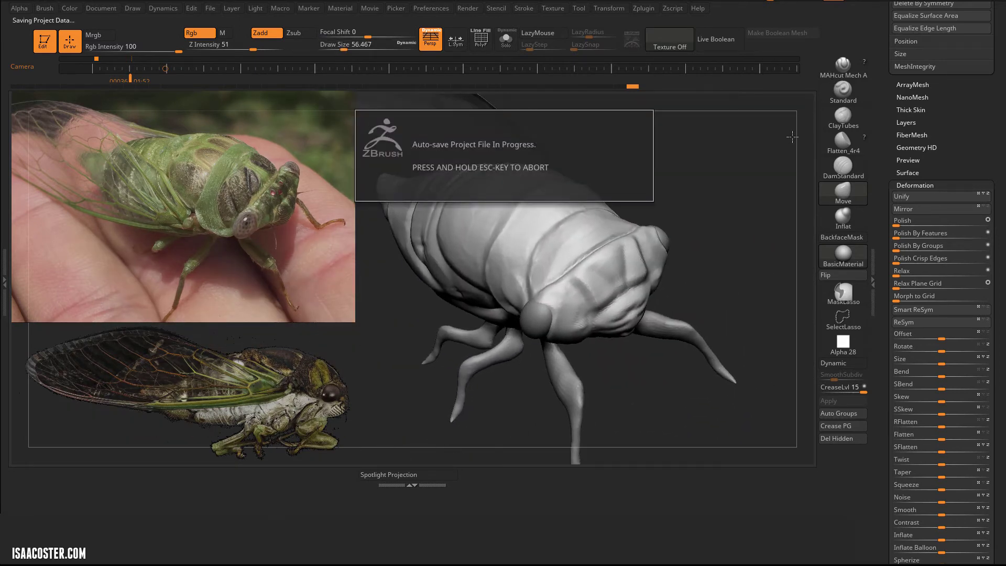
# Cut sharper grooves into the face beside the eye with the MAHcut Mech A brush at a draw size of about 54.
pyautogui.moveTo(757, 203)
pyautogui.mouseDown()
pyautogui.moveTo(723, 211)
pyautogui.moveTo(718, 228)
pyautogui.mouseUp()
pyautogui.click(842, 67)
pyautogui.press('s')
pyautogui.press('s')
pyautogui.moveTo(591, 304); pyautogui.dragTo(593, 304)
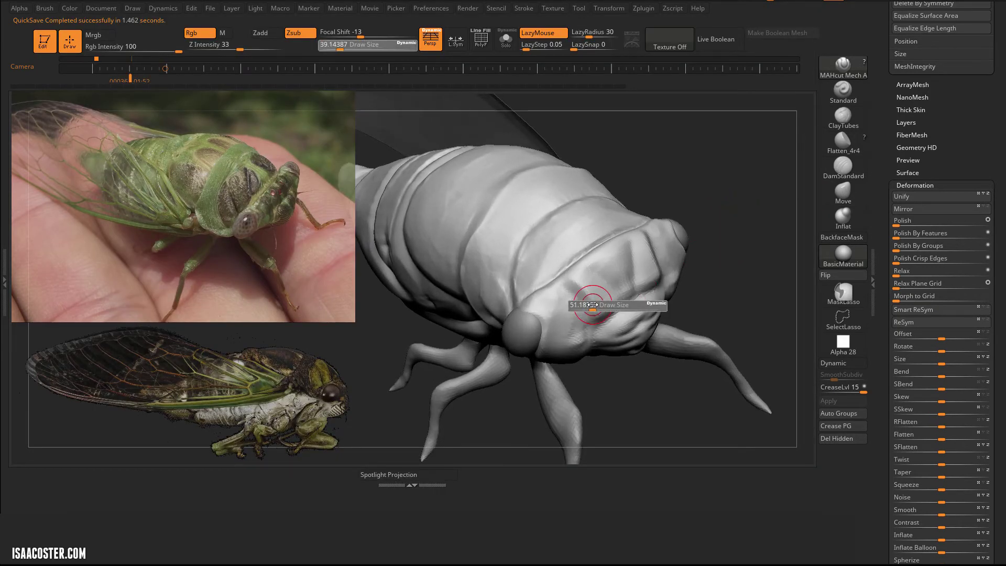
pyautogui.click(593, 305)
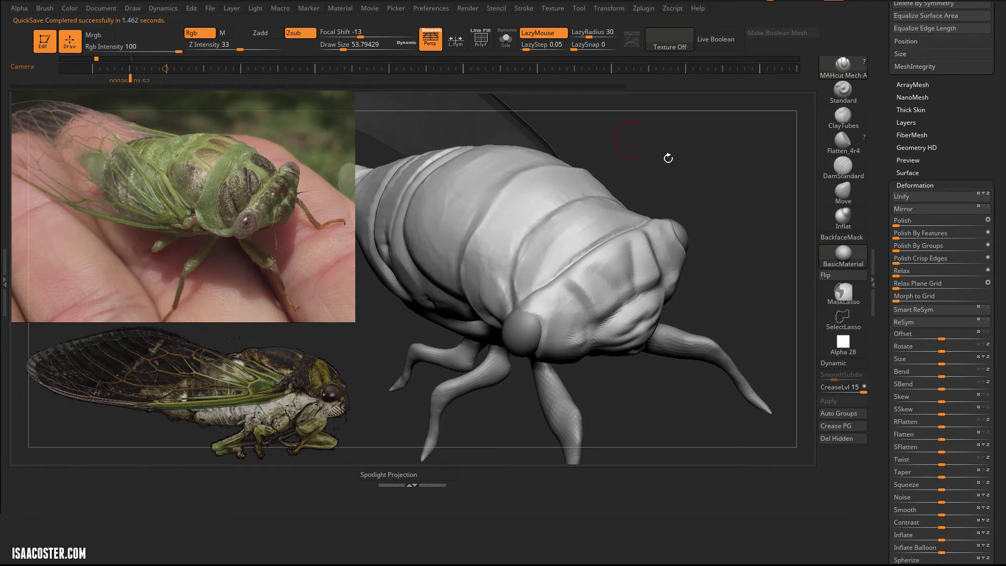
# Cut a raised central panel and flanking grooves into the thorax plate directly behind the head with MAHcut Mech A.
pyautogui.moveTo(668, 159); pyautogui.dragTo(585, 255)
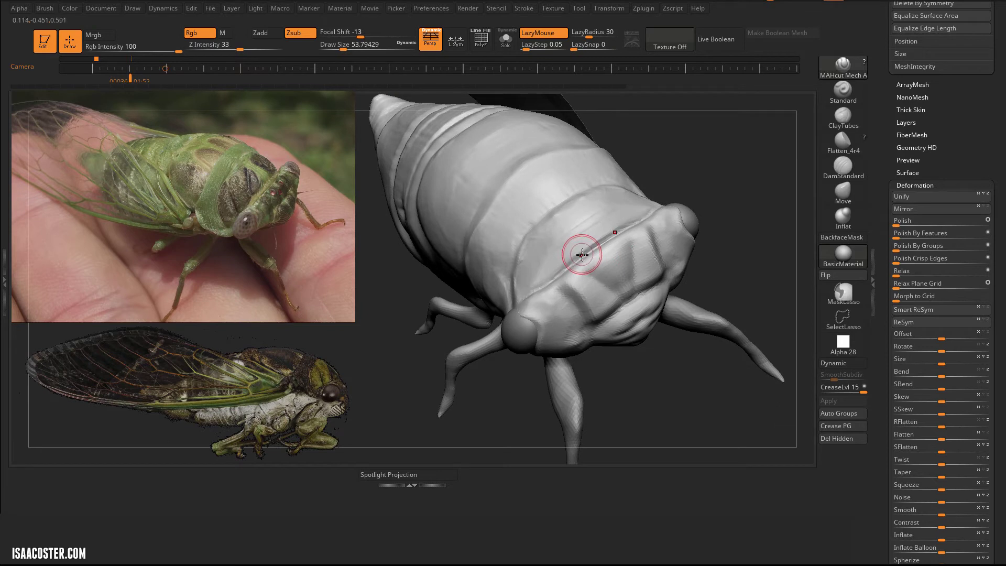
pyautogui.moveTo(546, 214); pyautogui.dragTo(540, 209)
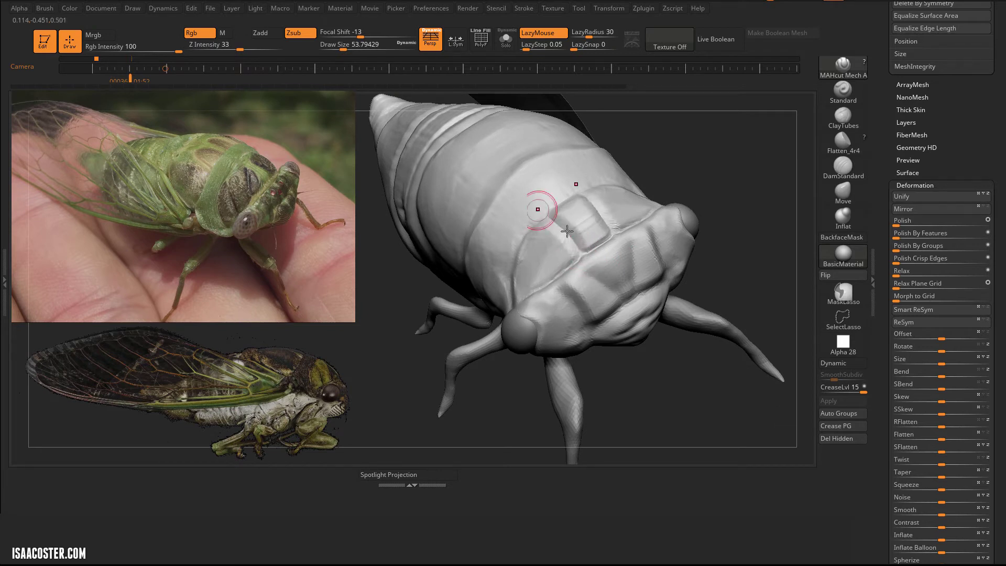
pyautogui.moveTo(586, 244); pyautogui.dragTo(586, 246)
pyautogui.moveTo(650, 136)
pyautogui.mouseDown()
pyautogui.moveTo(663, 123)
pyautogui.moveTo(588, 253)
pyautogui.mouseUp()
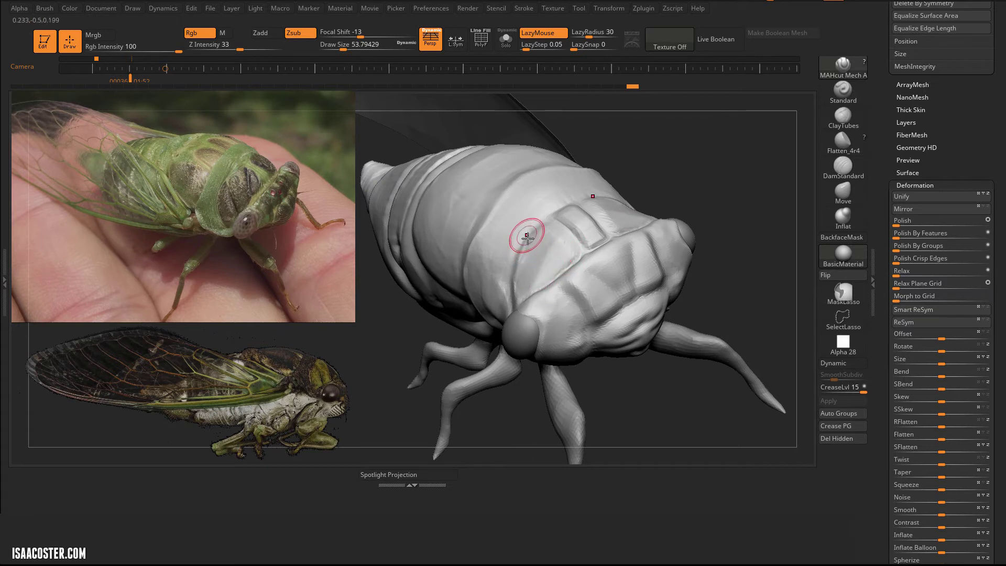
pyautogui.moveTo(527, 238); pyautogui.dragTo(556, 299)
pyautogui.moveTo(539, 228); pyautogui.dragTo(591, 249)
# Carve recesses on both sides of the thorax plate's central panel and display the polygon wireframe.
pyautogui.moveTo(676, 137)
pyautogui.mouseDown()
pyautogui.moveTo(685, 155)
pyautogui.moveTo(676, 261)
pyautogui.mouseUp()
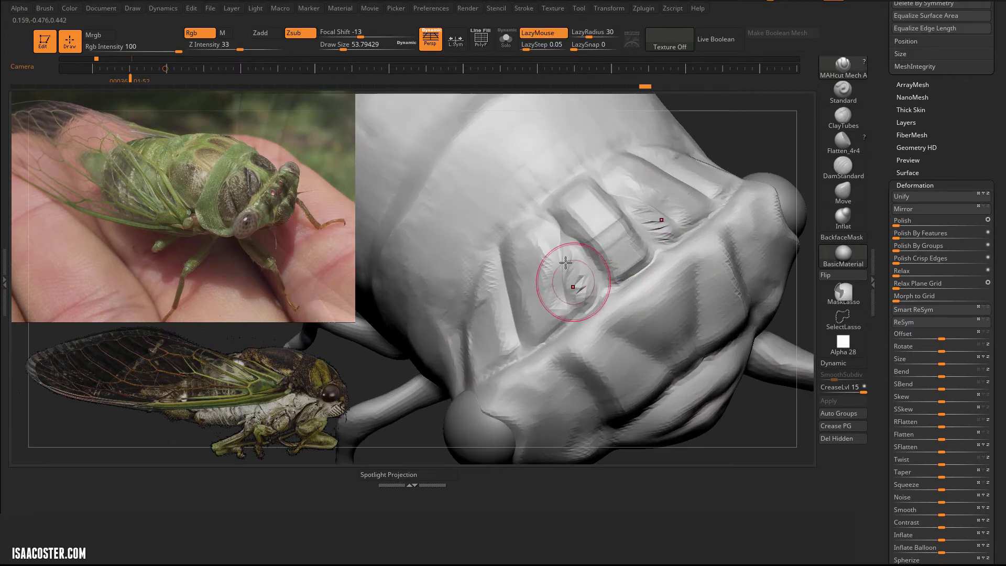
pyautogui.moveTo(567, 267); pyautogui.dragTo(590, 306)
pyautogui.hotkey('shift', 'f')
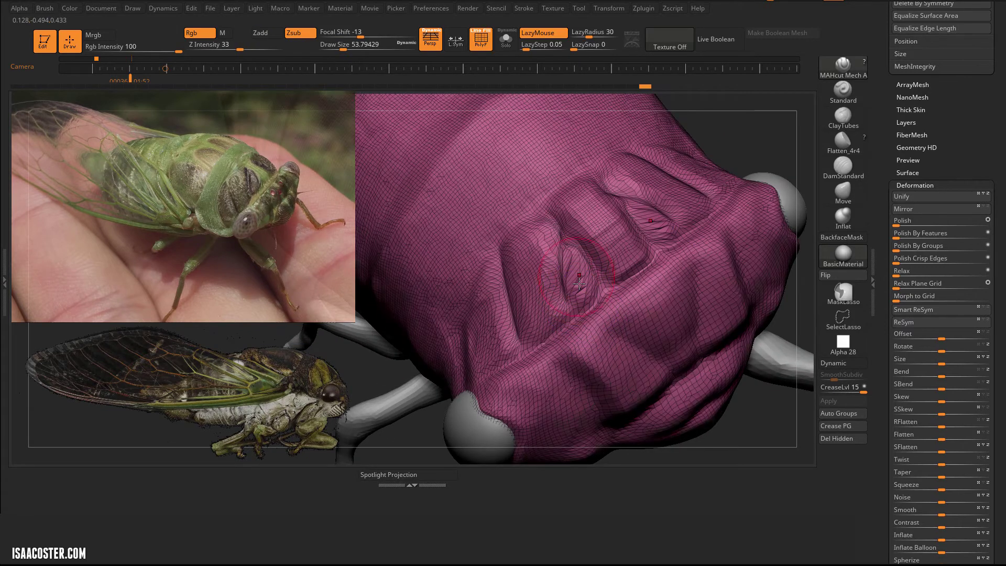
# Undo the last stroke, subdivide the body mesh, and carve beside the thorax plate's central panel with MAHcut Mech A at draw size 28.75.
pyautogui.hotkey('shift', 'f')
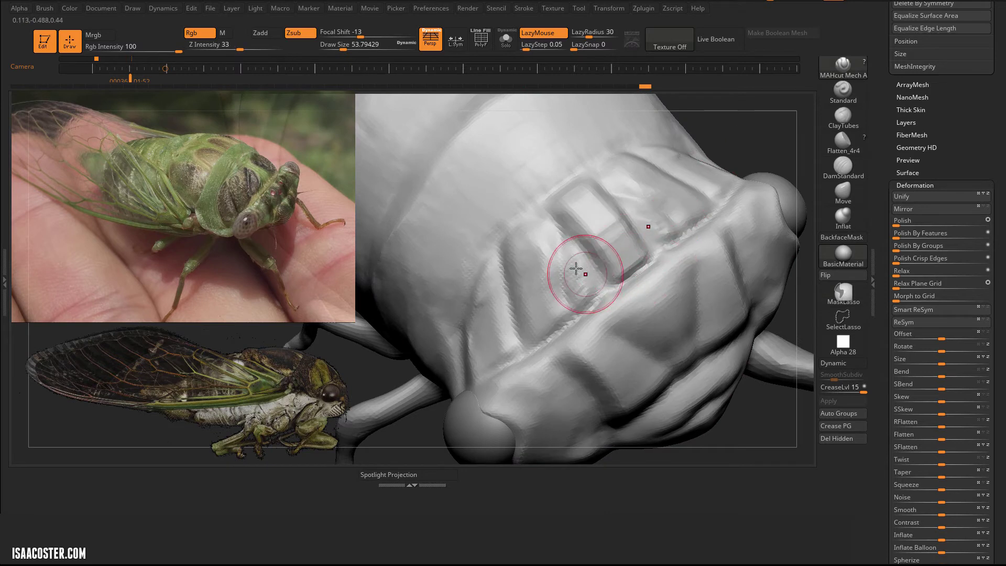
pyautogui.press('[')
pyautogui.moveTo(566, 275); pyautogui.dragTo(581, 315)
pyautogui.hotkey('ctrl', 'z')
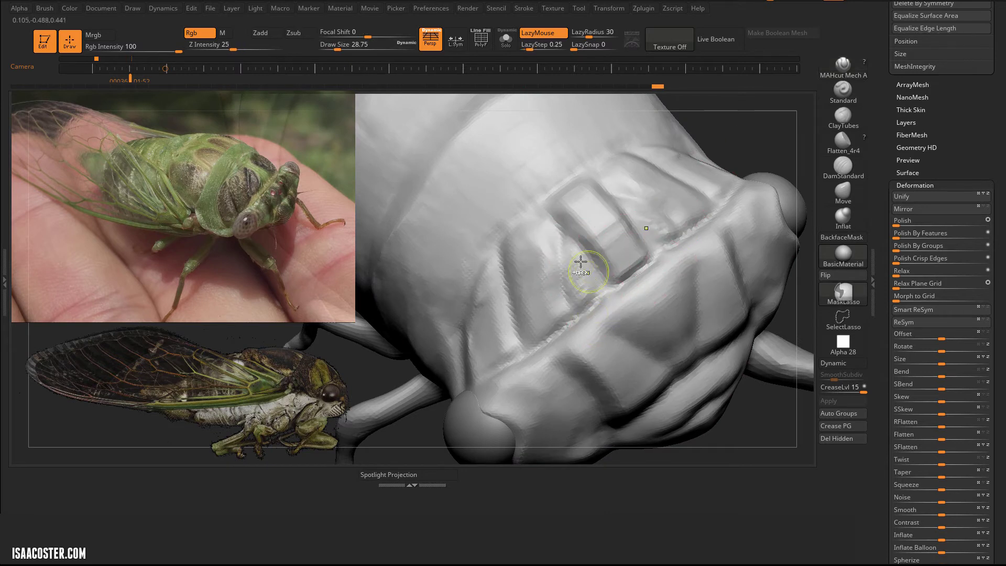
pyautogui.hotkey('ctrl', 'd')
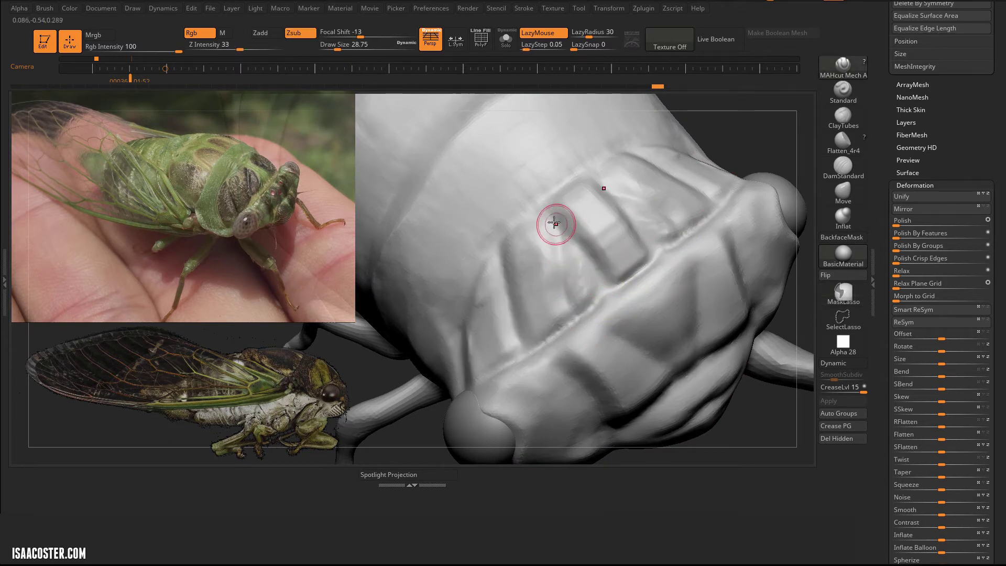
pyautogui.moveTo(545, 214)
pyautogui.mouseDown()
pyautogui.moveTo(583, 243)
pyautogui.moveTo(615, 295)
pyautogui.moveTo(623, 262)
pyautogui.mouseUp()
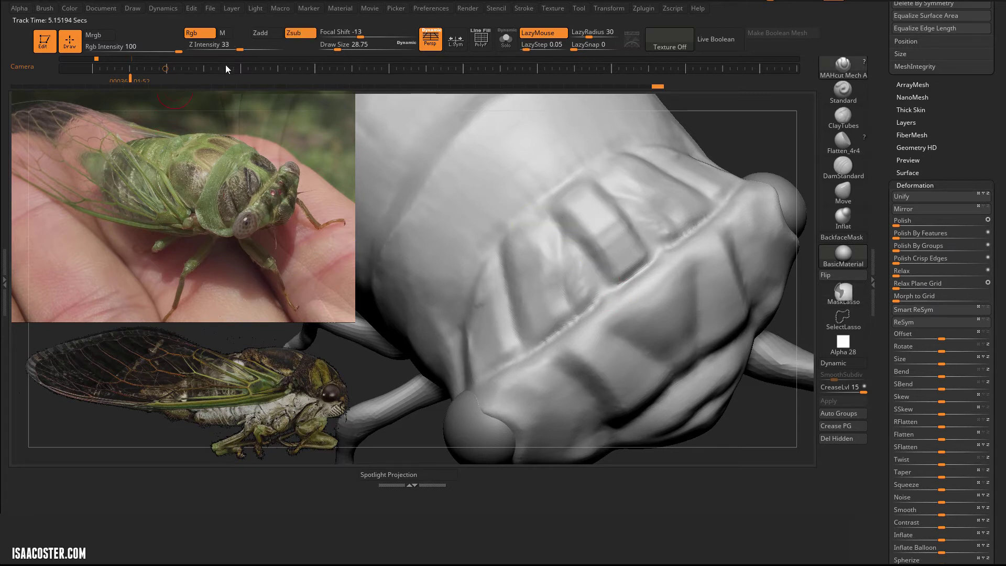
# Set the Z Intensity to 10 and softly deepen the recesses beside the thorax plate's central panel at a draw size of about 54.
pyautogui.click(235, 45)
pyautogui.write('10')
pyautogui.press('Return')
pyautogui.press(']')
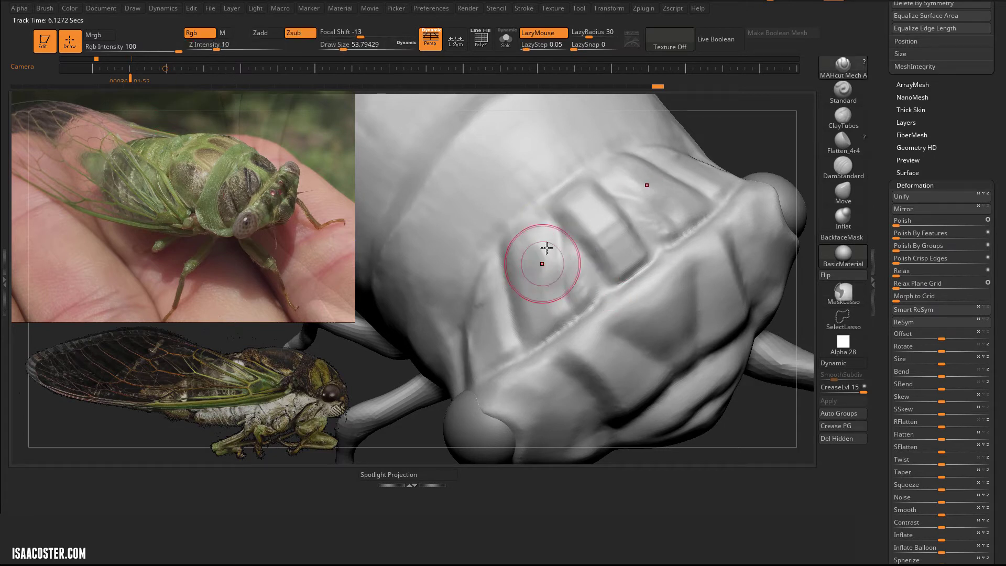
pyautogui.moveTo(544, 211)
pyautogui.mouseDown()
pyautogui.moveTo(589, 251)
pyautogui.moveTo(593, 287)
pyautogui.moveTo(566, 245)
pyautogui.moveTo(583, 316)
pyautogui.mouseUp()
pyautogui.moveTo(590, 253); pyautogui.dragTo(603, 309)
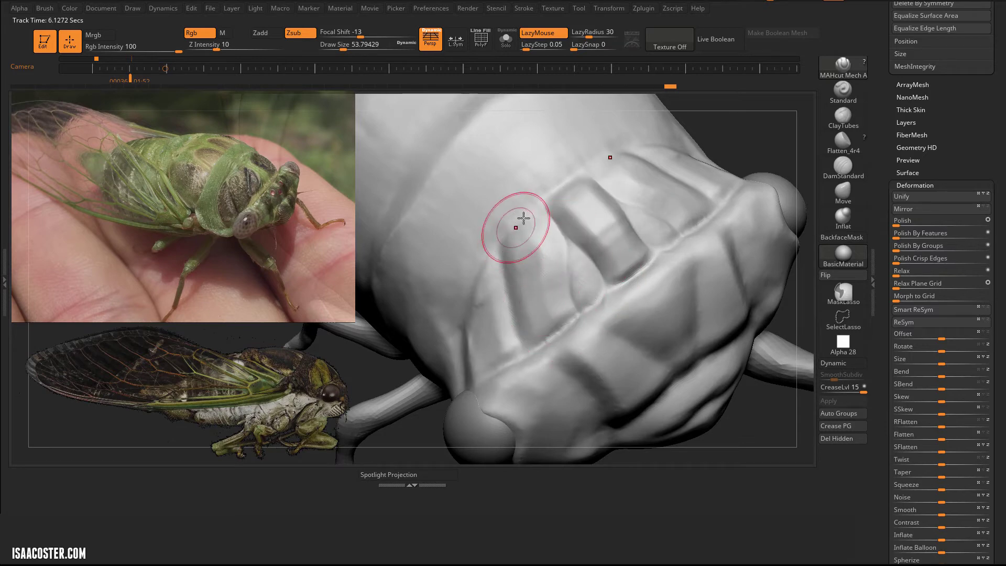
pyautogui.moveTo(539, 206)
pyautogui.mouseDown()
pyautogui.moveTo(512, 239)
pyautogui.moveTo(500, 385)
pyautogui.mouseUp()
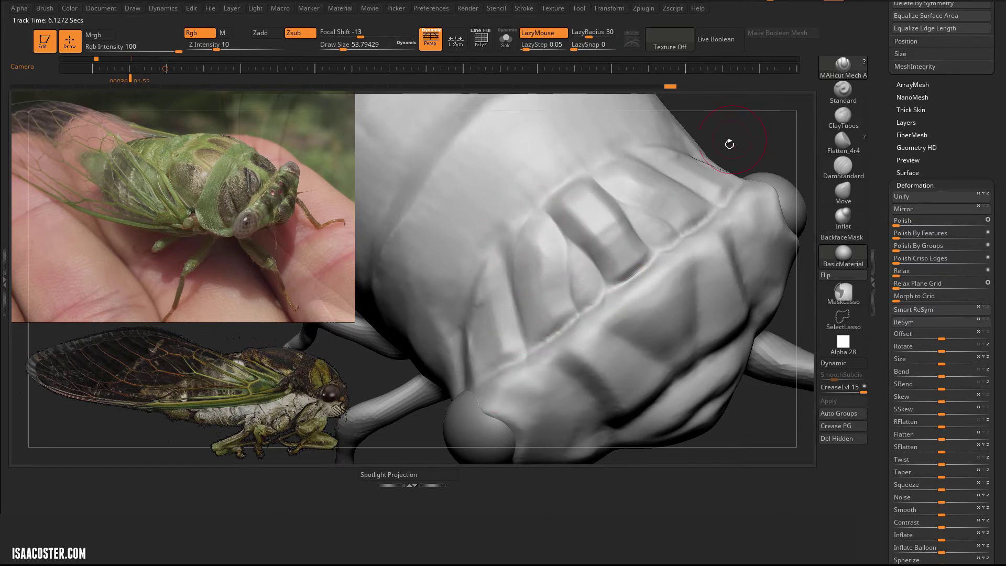
# Carve soft depressions down the side of the thorax plate behind the eye at a draw size of about 68.
pyautogui.moveTo(730, 143)
pyautogui.keyDown('alt'); pyautogui.mouseDown()
pyautogui.moveTo(711, 129)
pyautogui.moveTo(546, 314)
pyautogui.moveTo(570, 379)
pyautogui.mouseUp(); pyautogui.keyUp('alt')
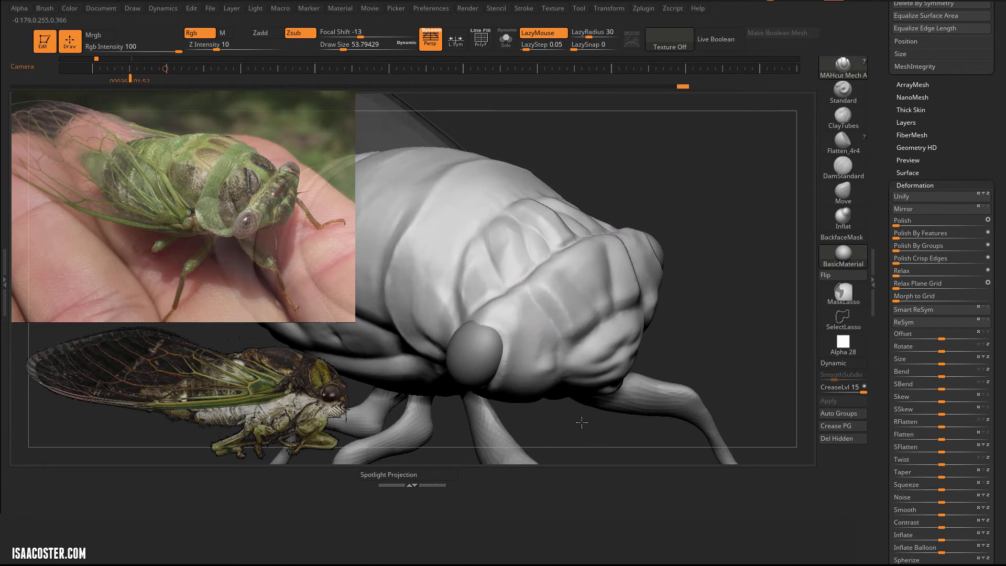
pyautogui.moveTo(582, 423); pyautogui.dragTo(582, 409)
pyautogui.moveTo(661, 176)
pyautogui.mouseDown()
pyautogui.moveTo(690, 175)
pyautogui.moveTo(697, 202)
pyautogui.mouseUp()
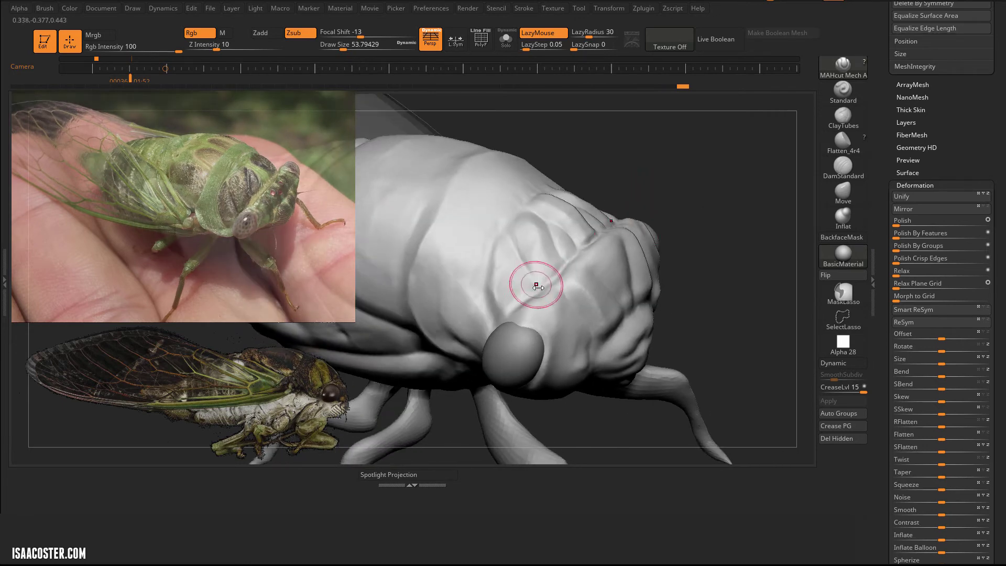
pyautogui.press(']')
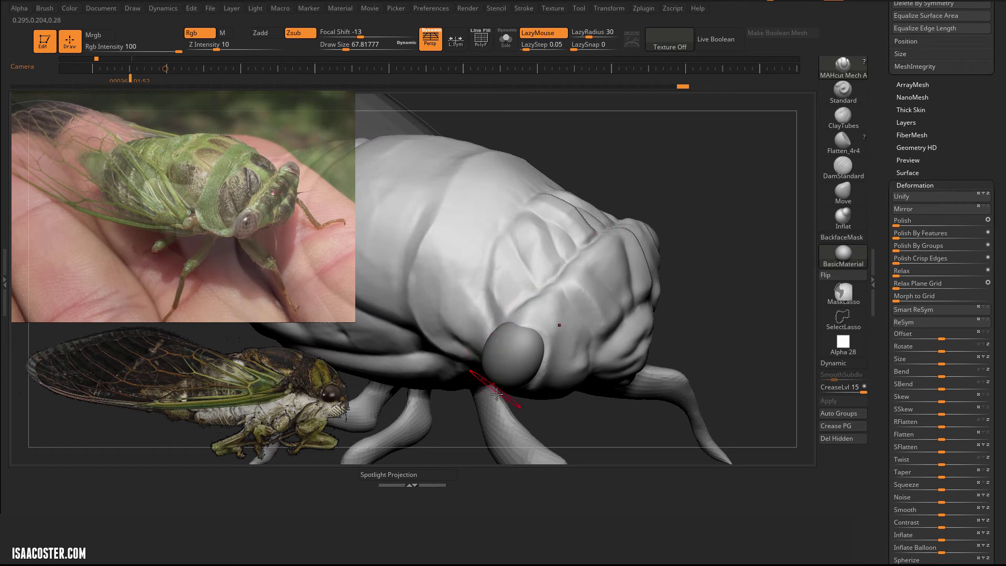
pyautogui.moveTo(479, 271); pyautogui.dragTo(474, 303)
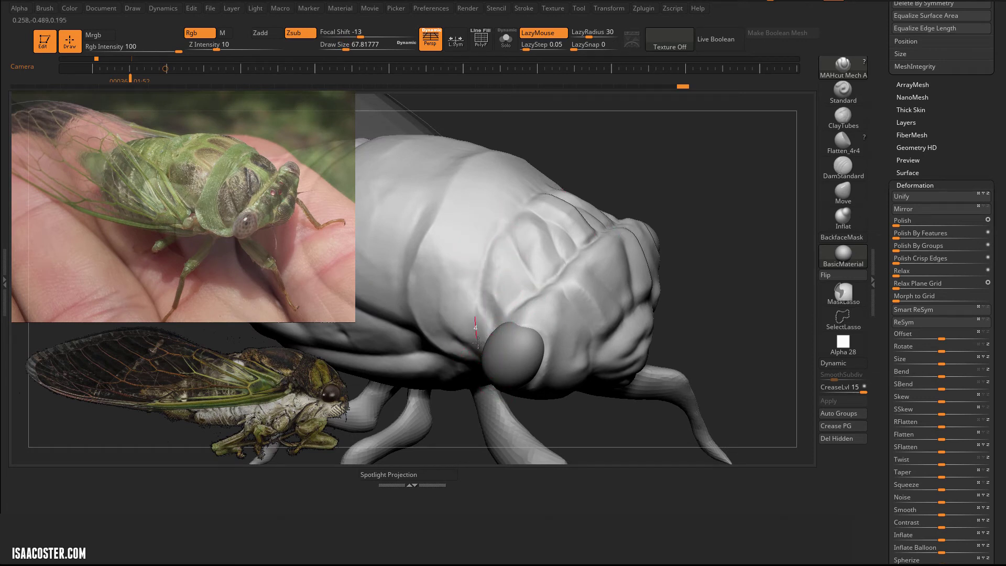
pyautogui.moveTo(484, 248); pyautogui.dragTo(507, 218)
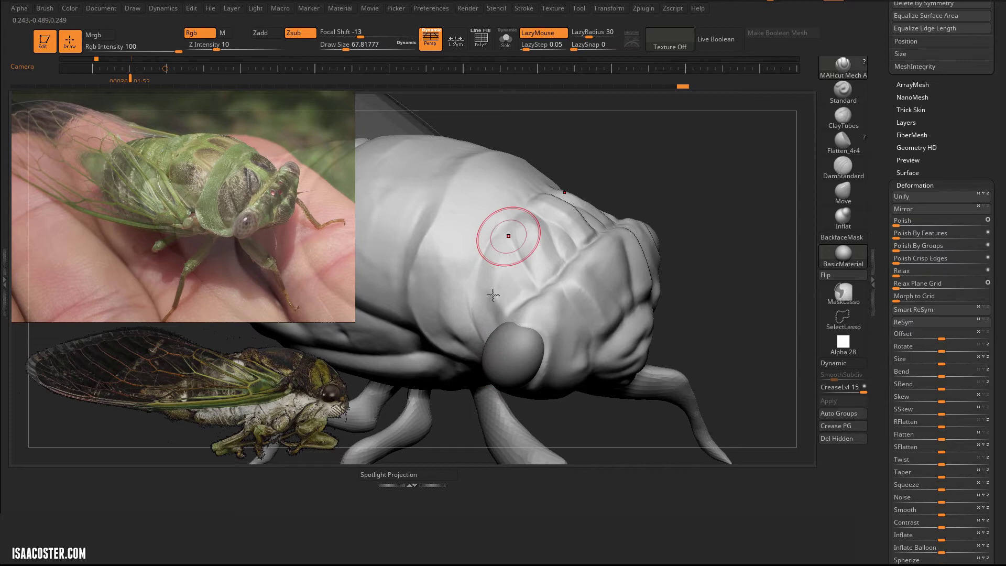
pyautogui.moveTo(597, 206); pyautogui.dragTo(626, 194)
# Broaden the shallow carving on the thorax side behind the eye with a draw size of about 83.
pyautogui.press(']')
pyautogui.moveTo(485, 348); pyautogui.dragTo(470, 328)
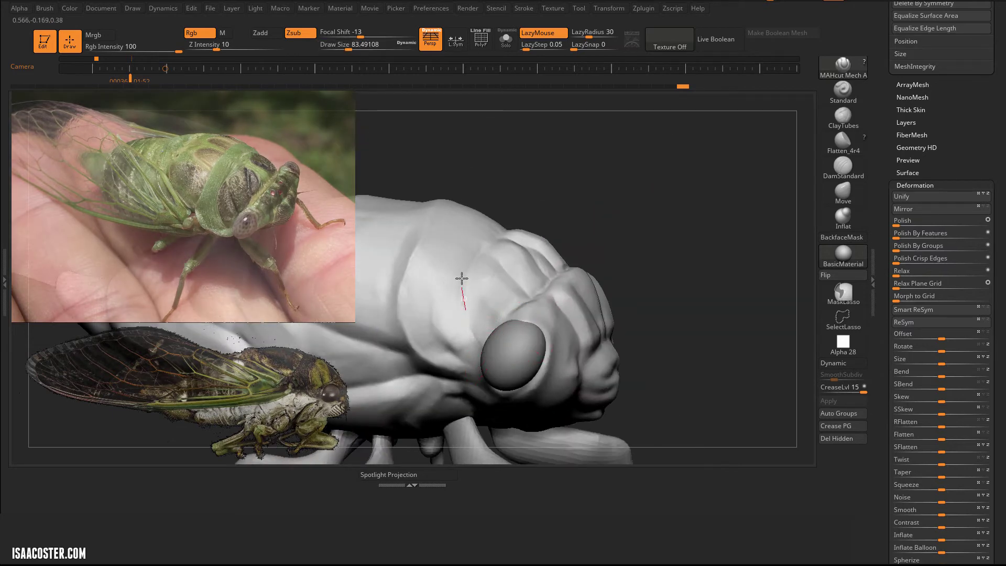
pyautogui.moveTo(563, 162); pyautogui.dragTo(545, 189)
pyautogui.moveTo(483, 251); pyautogui.dragTo(478, 284)
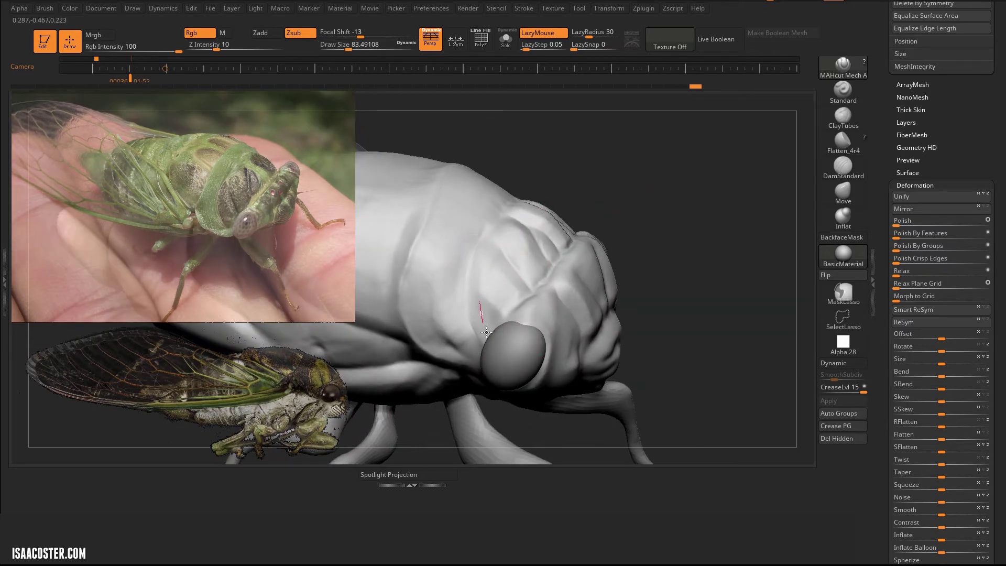
pyautogui.moveTo(486, 332); pyautogui.dragTo(510, 362)
pyautogui.moveTo(478, 252); pyautogui.dragTo(493, 324)
pyautogui.moveTo(568, 173)
pyautogui.mouseDown()
pyautogui.moveTo(591, 240)
pyautogui.moveTo(617, 234)
pyautogui.moveTo(654, 159)
pyautogui.moveTo(718, 160)
pyautogui.moveTo(668, 164)
pyautogui.moveTo(706, 213)
pyautogui.mouseUp()
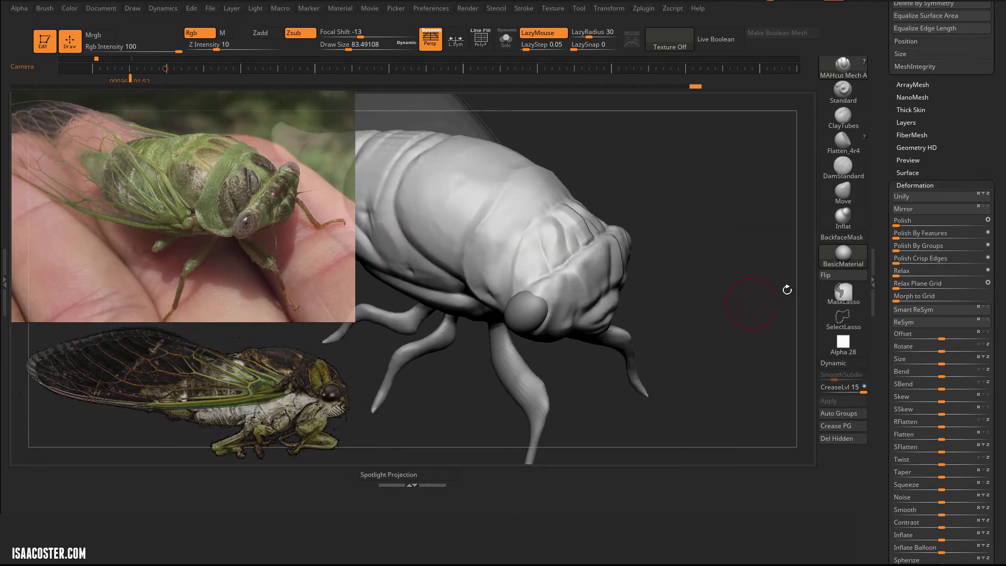
# Change the model's material to custom_mat_04 and check the sculpted forms around the head and thorax.
pyautogui.click(838, 274)
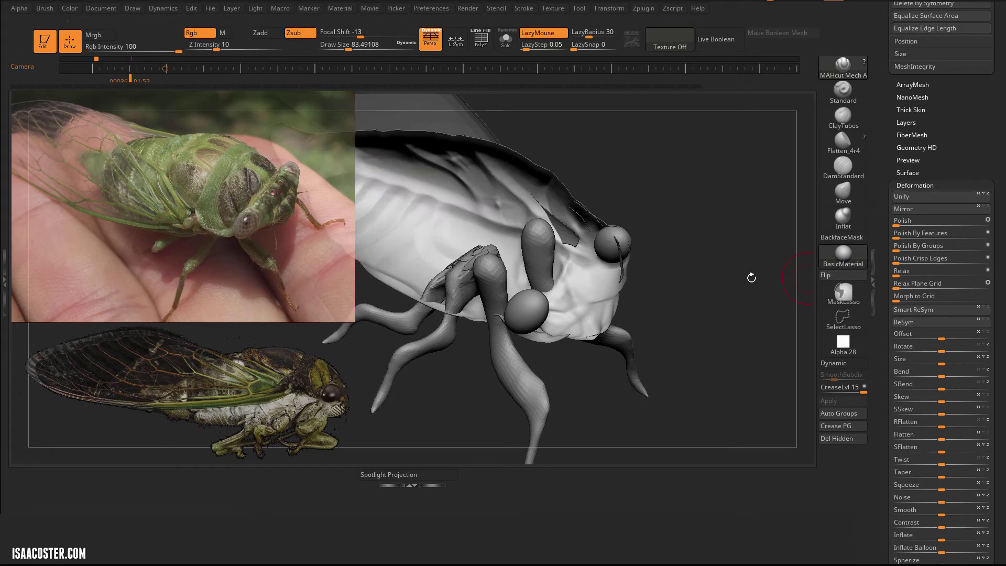
pyautogui.click(843, 257)
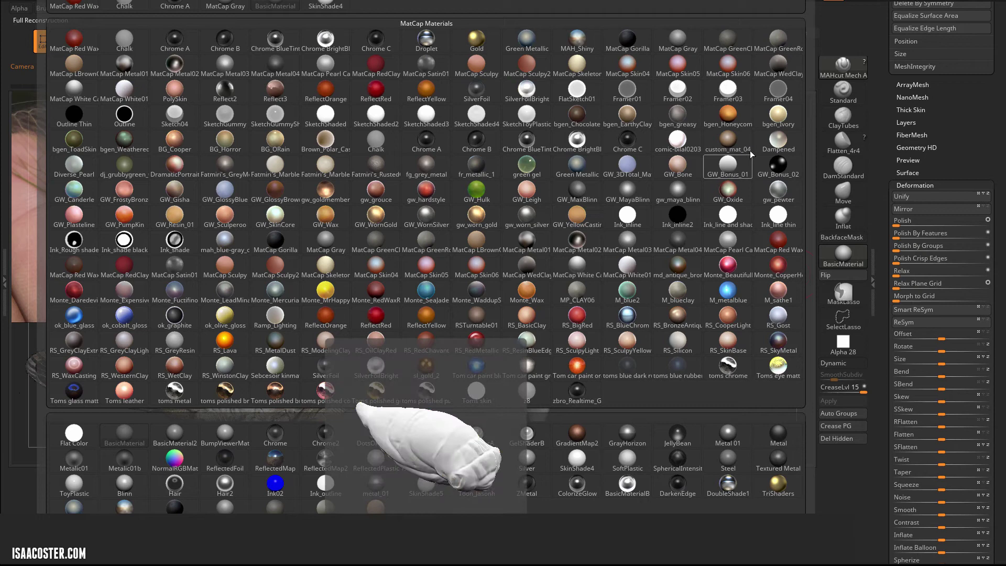
pyautogui.click(728, 147)
pyautogui.moveTo(685, 180); pyautogui.dragTo(690, 111)
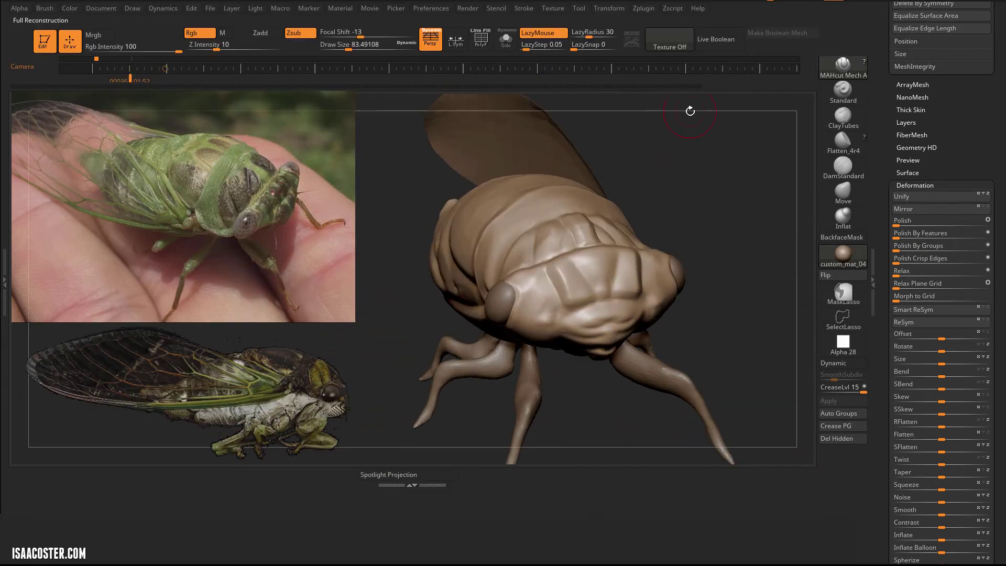
pyautogui.moveTo(689, 255)
pyautogui.mouseDown()
pyautogui.moveTo(725, 210)
pyautogui.moveTo(706, 215)
pyautogui.moveTo(697, 202)
pyautogui.moveTo(702, 236)
pyautogui.mouseUp()
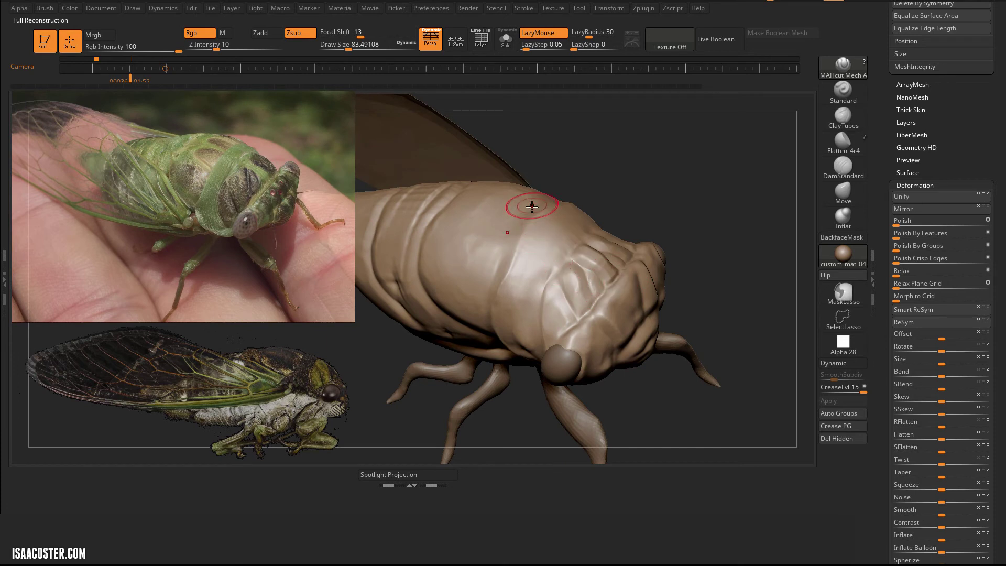
# Set the Z Intensity to 24 and cut a crease across the thorax and around the back of the raised panels with MAHcut Mech A.
pyautogui.moveTo(511, 257); pyautogui.dragTo(506, 270)
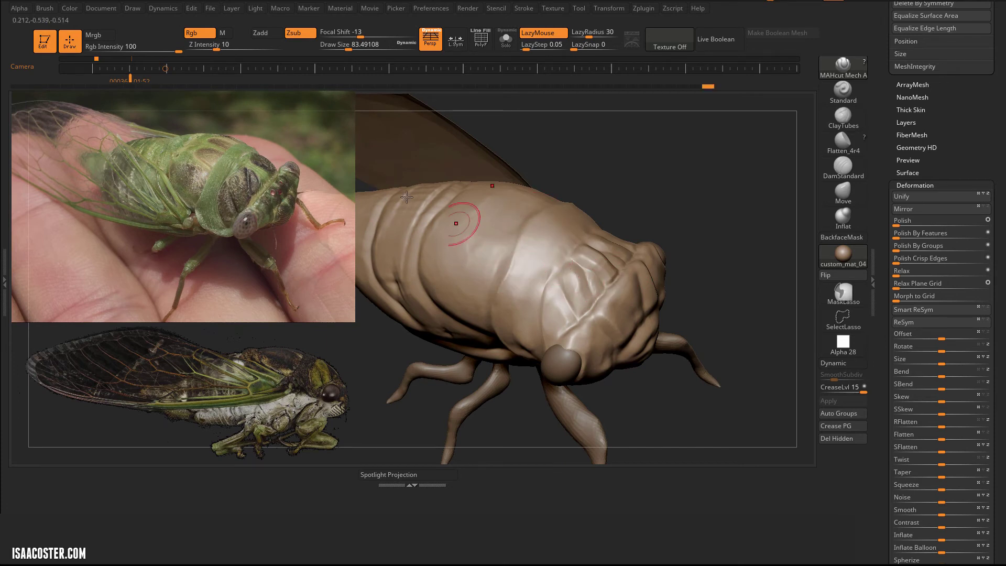
pyautogui.click(233, 46)
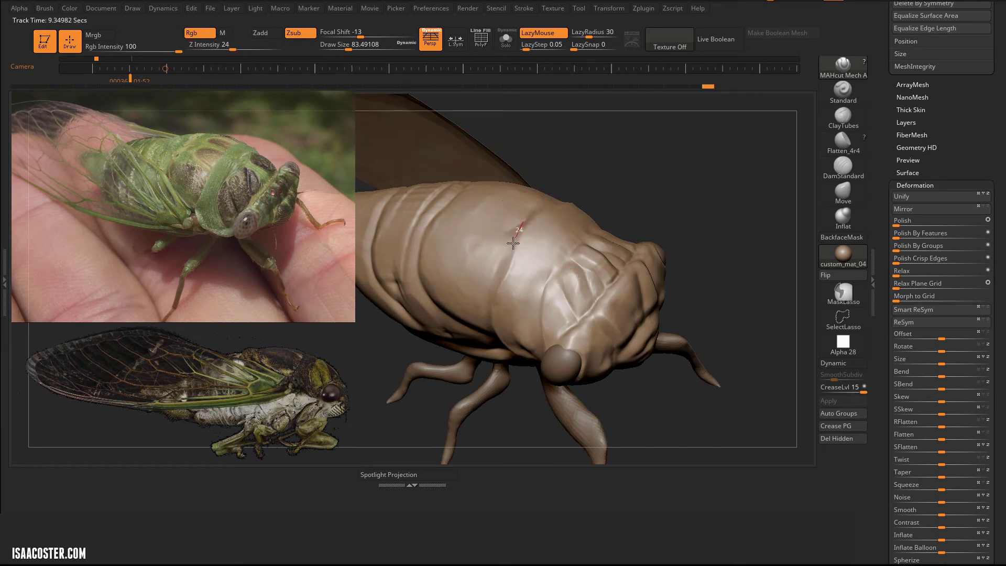
pyautogui.moveTo(642, 163)
pyautogui.mouseDown()
pyautogui.moveTo(603, 188)
pyautogui.moveTo(638, 166)
pyautogui.moveTo(650, 173)
pyautogui.mouseUp()
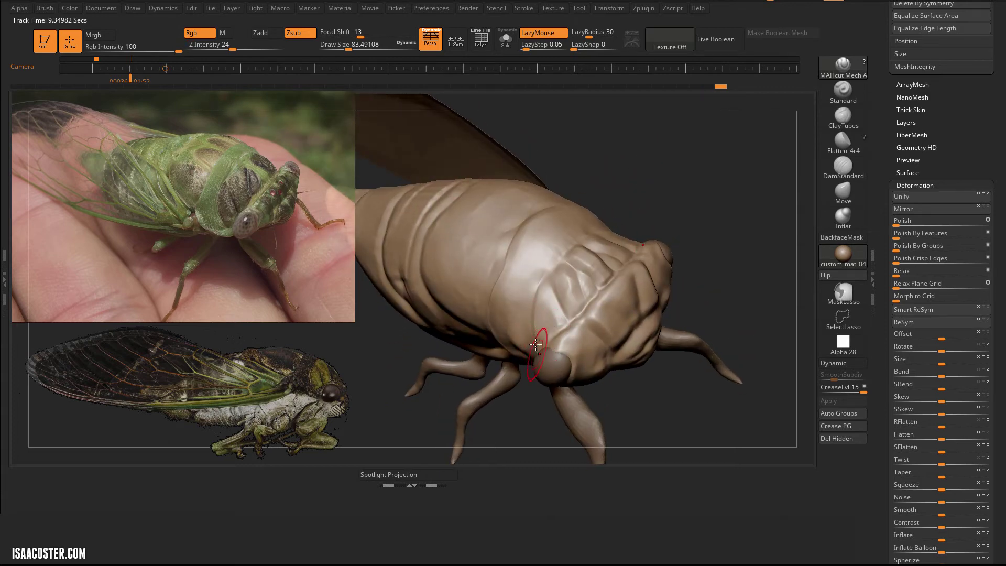
pyautogui.moveTo(577, 235); pyautogui.dragTo(583, 230)
pyautogui.moveTo(635, 181)
pyautogui.mouseDown()
pyautogui.moveTo(639, 213)
pyautogui.moveTo(655, 225)
pyautogui.moveTo(645, 213)
pyautogui.mouseUp()
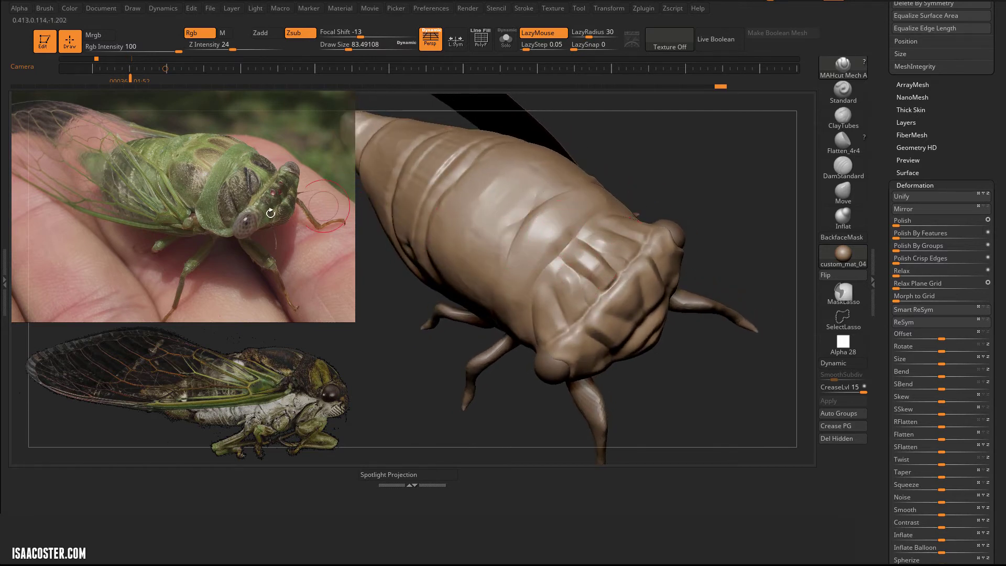
pyautogui.moveTo(428, 191); pyautogui.dragTo(532, 191)
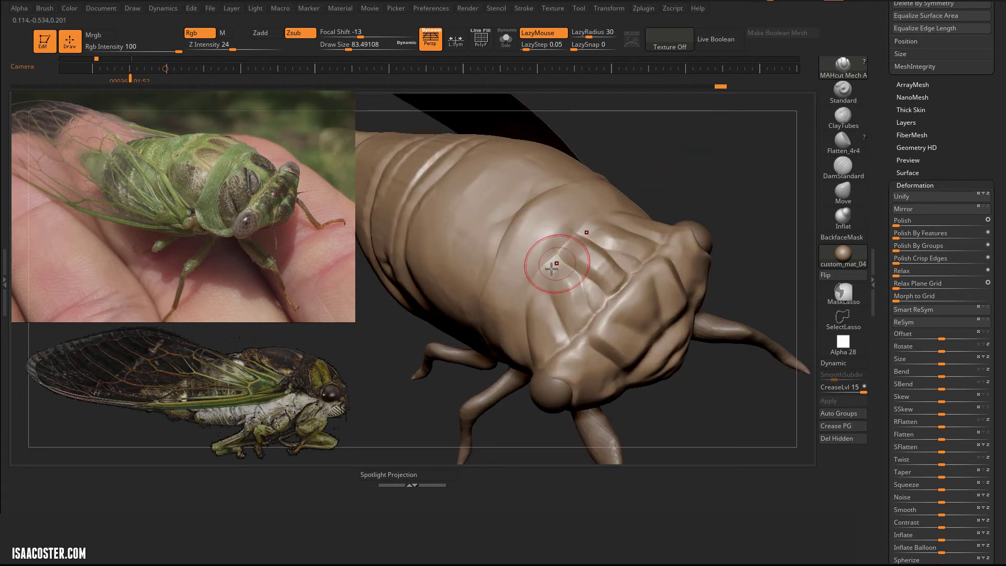
pyautogui.moveTo(536, 276); pyautogui.dragTo(589, 236)
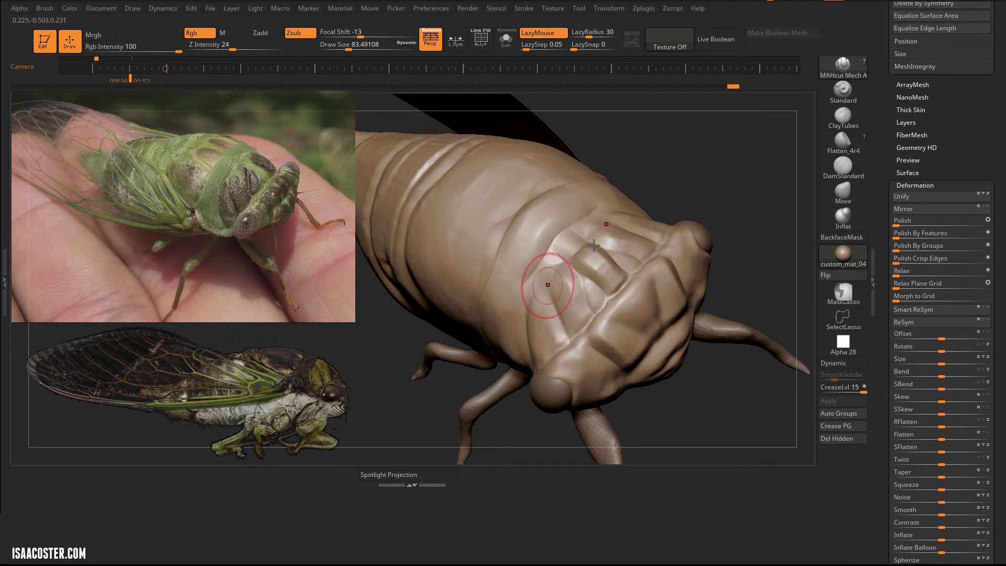
# Build up a raised strip across the thorax just behind the central panel with ClayTubes at a draw size of about 80.
pyautogui.click(843, 117)
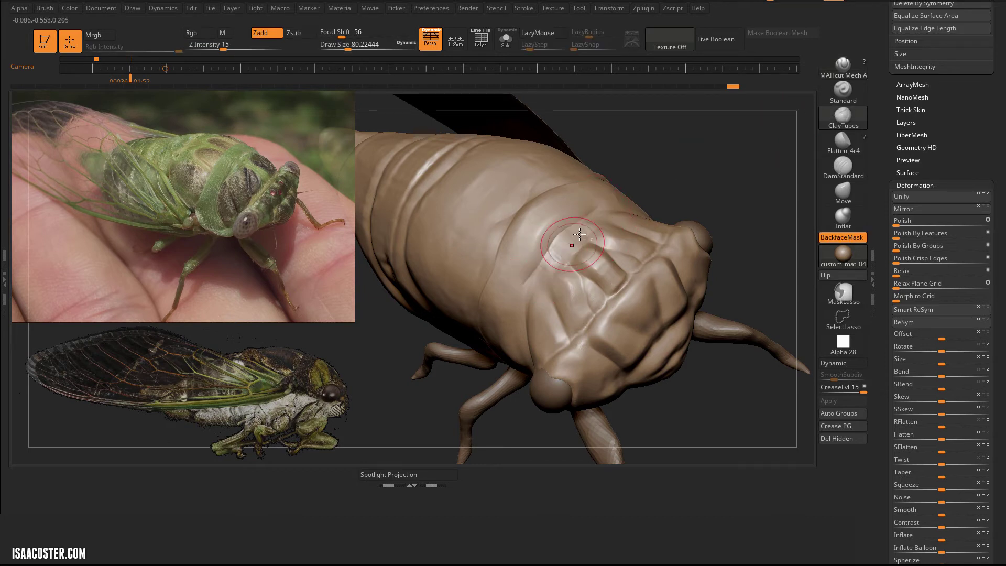
pyautogui.moveTo(550, 263); pyautogui.dragTo(619, 205)
pyautogui.moveTo(687, 137)
pyautogui.mouseDown()
pyautogui.moveTo(672, 151)
pyautogui.moveTo(702, 131)
pyautogui.moveTo(697, 137)
pyautogui.mouseUp()
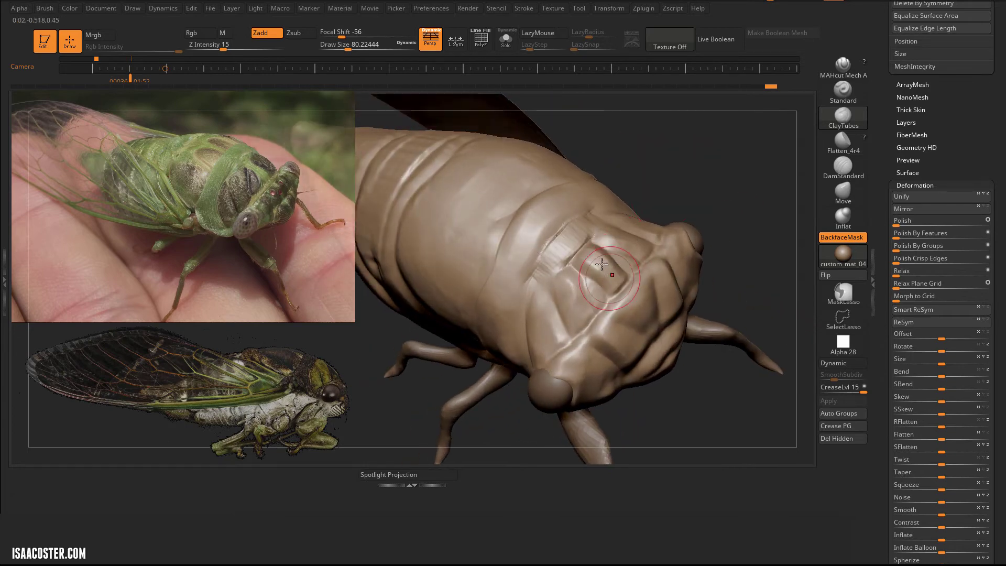
pyautogui.moveTo(536, 266)
pyautogui.mouseDown()
pyautogui.moveTo(546, 253)
pyautogui.moveTo(545, 264)
pyautogui.moveTo(585, 277)
pyautogui.mouseUp()
# Cut defining lines around the raised strip and thorax plate panels with DamStandard at a draw size of about 51.
pyautogui.click(851, 162)
pyautogui.press('s')
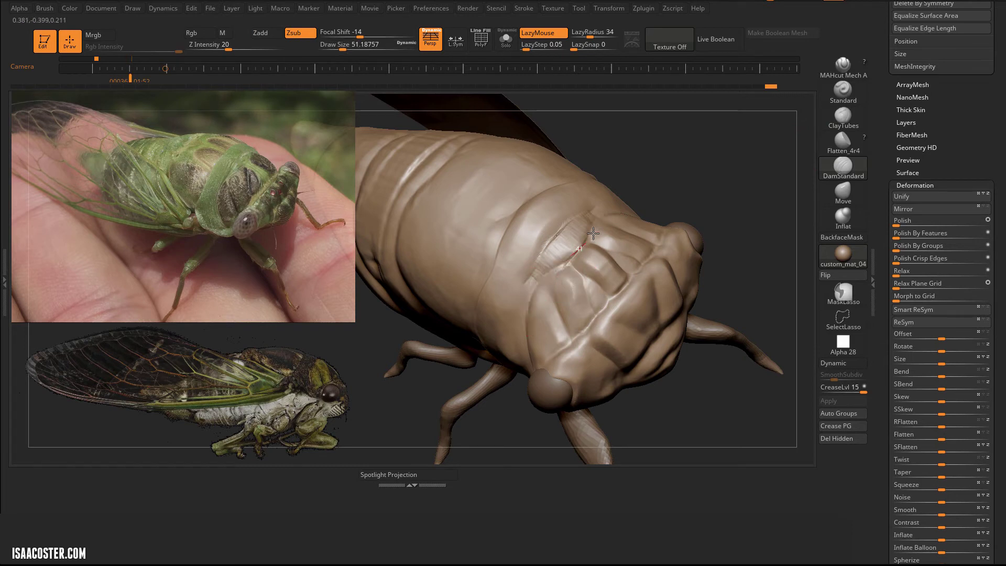
pyautogui.moveTo(594, 233); pyautogui.dragTo(597, 227)
pyautogui.moveTo(633, 169); pyautogui.dragTo(608, 193)
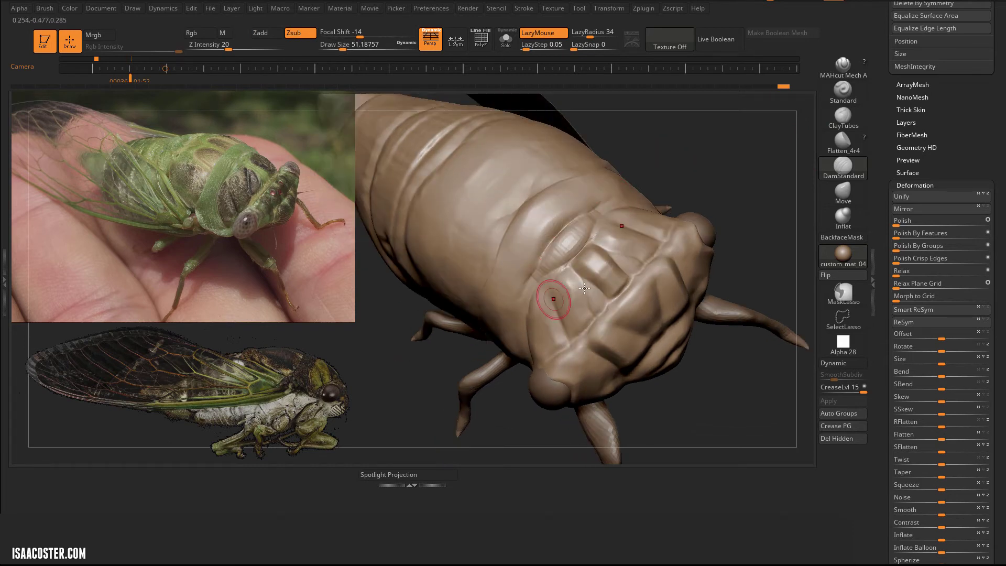
pyautogui.moveTo(603, 238); pyautogui.dragTo(576, 241, button='right')
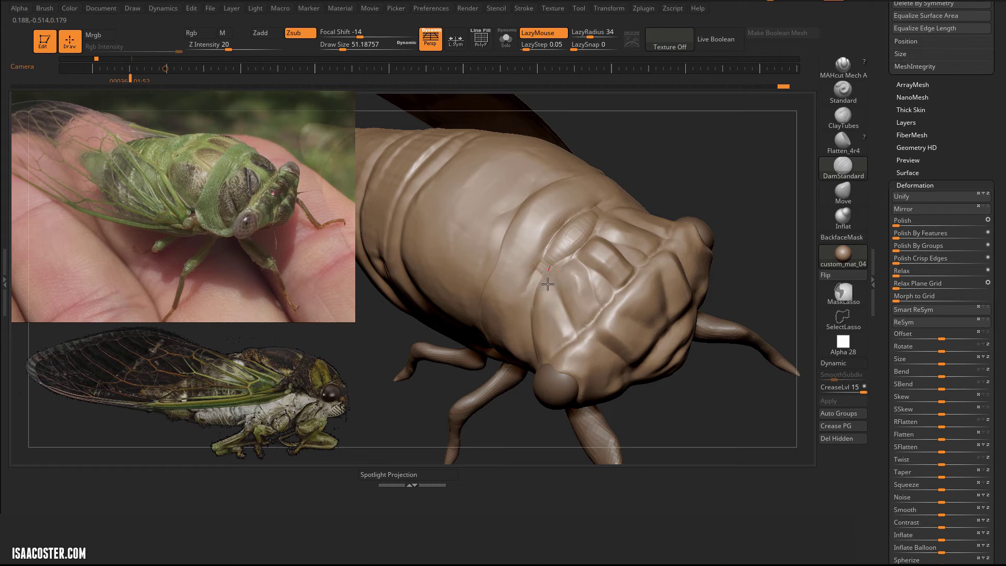
pyautogui.moveTo(692, 174); pyautogui.dragTo(442, 231)
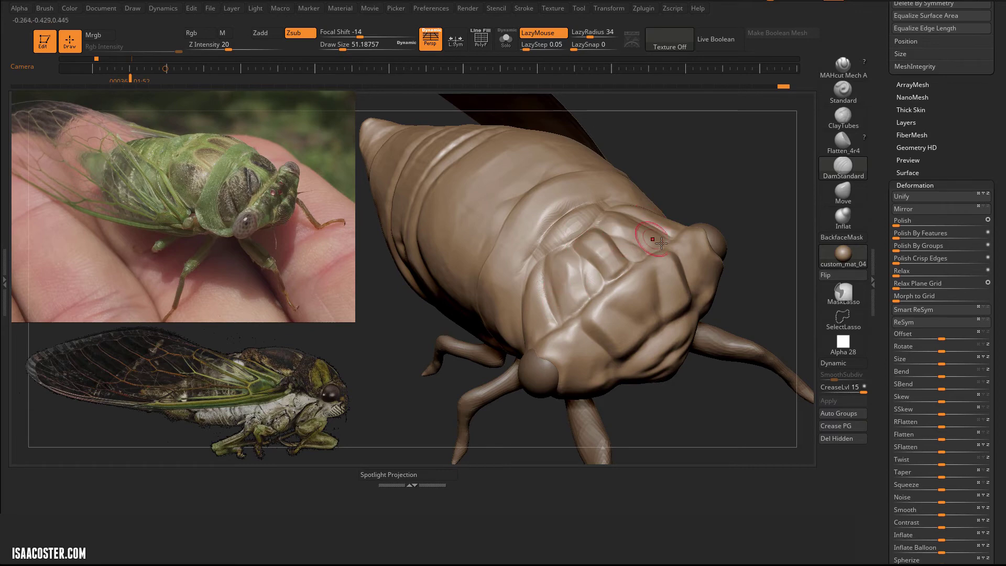
pyautogui.moveTo(697, 169); pyautogui.dragTo(722, 158)
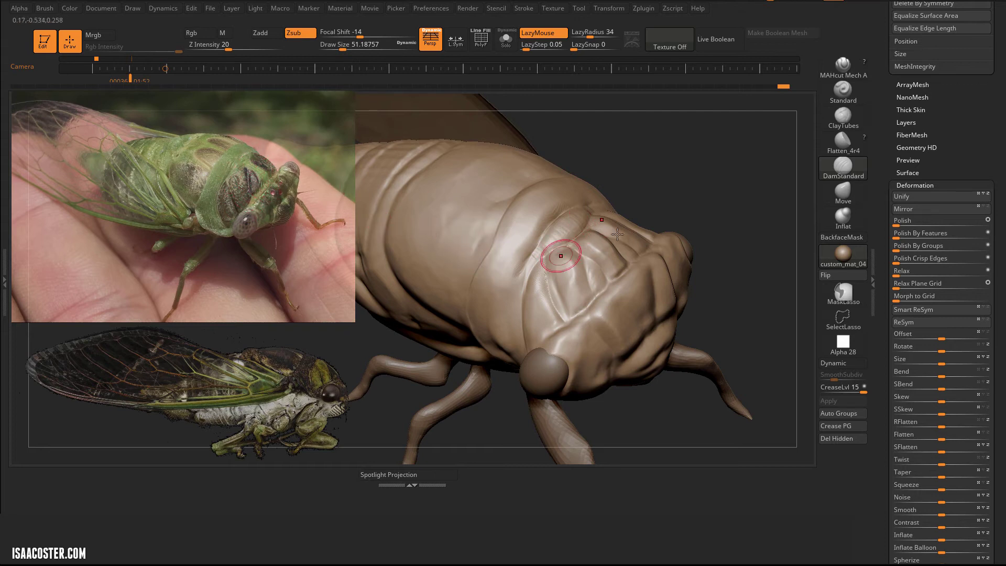
# Flatten the panels on the thorax plate with the Flatten_4r4 brush at a draw size of about 51.
pyautogui.click(848, 144)
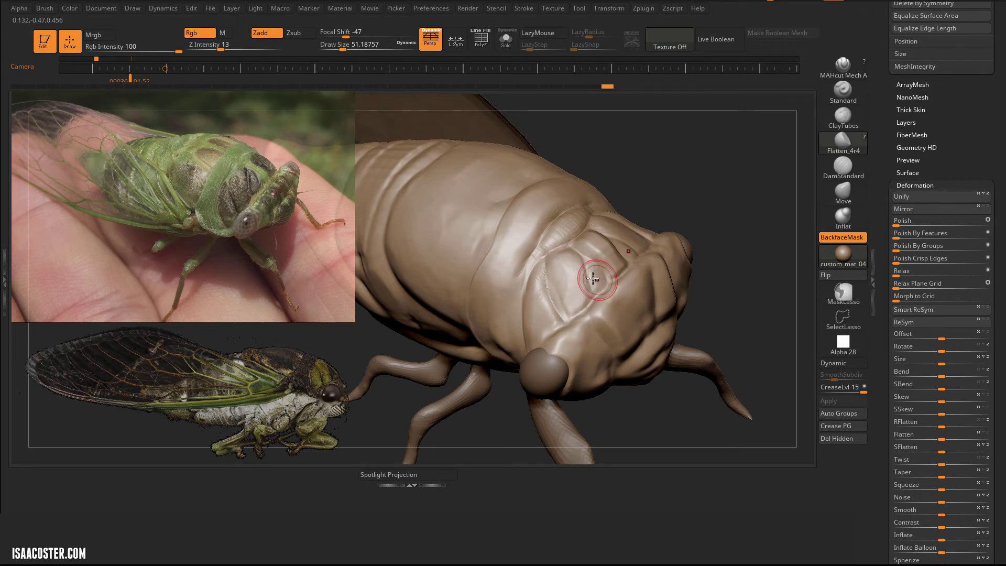
pyautogui.moveTo(590, 266)
pyautogui.mouseDown()
pyautogui.moveTo(572, 266)
pyautogui.moveTo(565, 293)
pyautogui.moveTo(553, 260)
pyautogui.moveTo(560, 296)
pyautogui.moveTo(546, 312)
pyautogui.moveTo(591, 243)
pyautogui.moveTo(584, 251)
pyautogui.mouseUp()
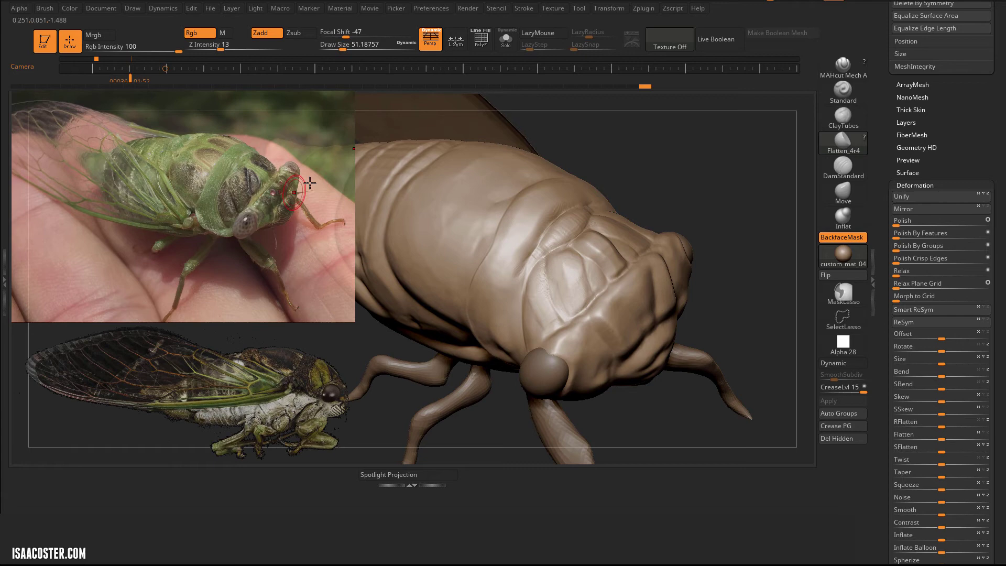
# Reshape the raised panels on the thorax plate behind the head with the Move brush, raising the draw size to about 77.
pyautogui.click(839, 198)
pyautogui.moveTo(651, 206); pyautogui.dragTo(642, 236)
pyautogui.press('s')
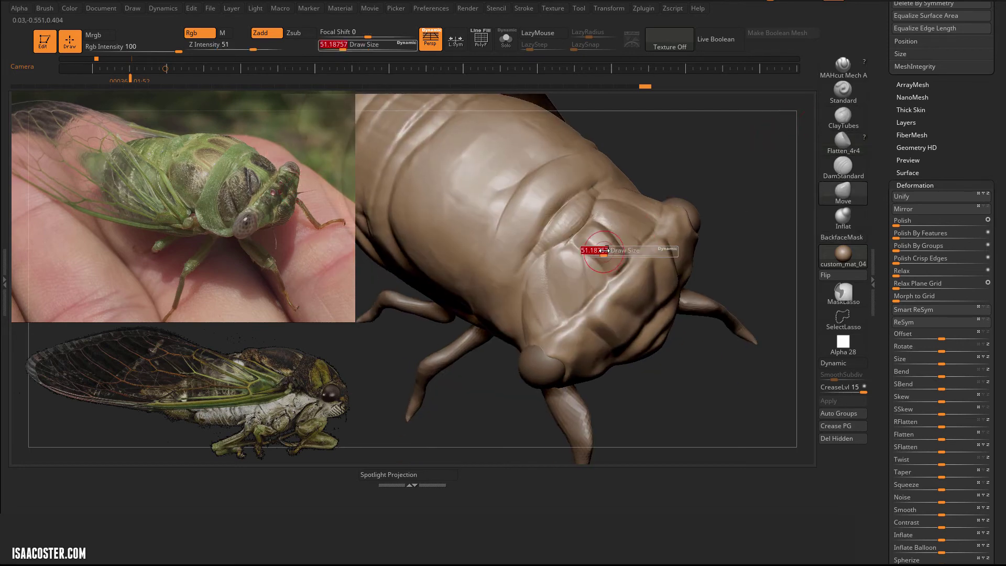
pyautogui.press('s')
pyautogui.moveTo(578, 256); pyautogui.dragTo(587, 245)
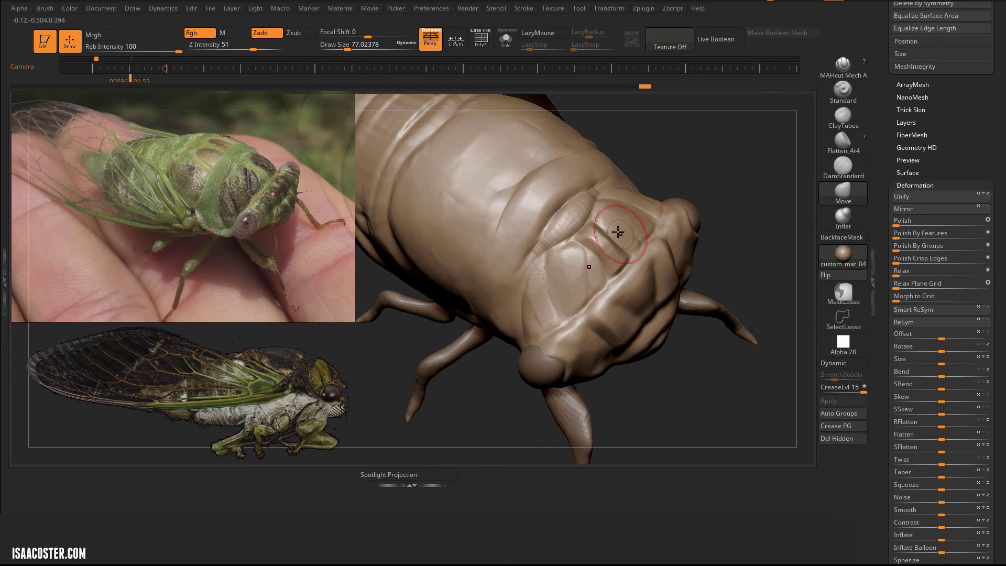
pyautogui.press('b')
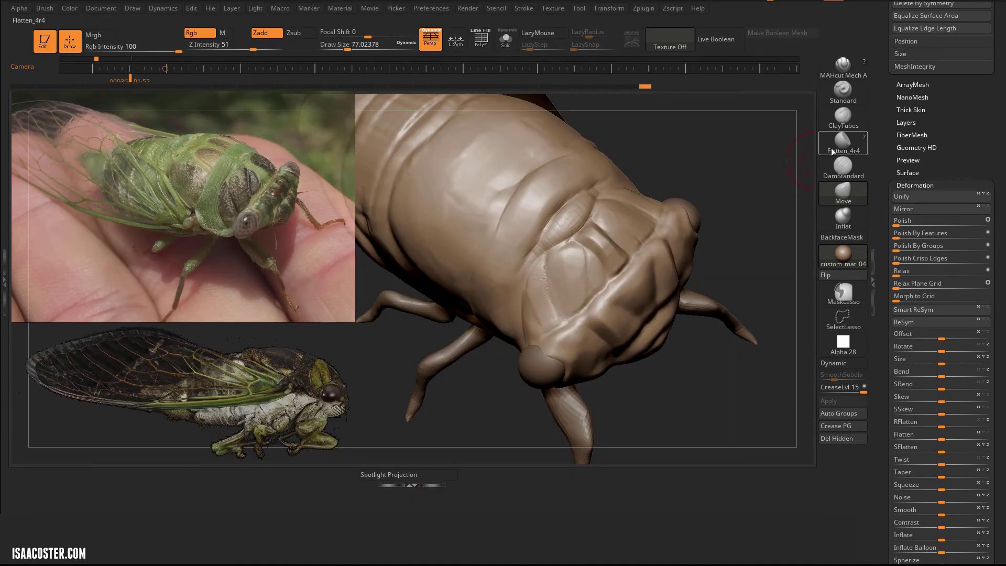
# Flatten the central thorax plate panels with Flatten_4r4 and swell the plate near the head with Inflat at a draw size of about 77.
pyautogui.click(843, 143)
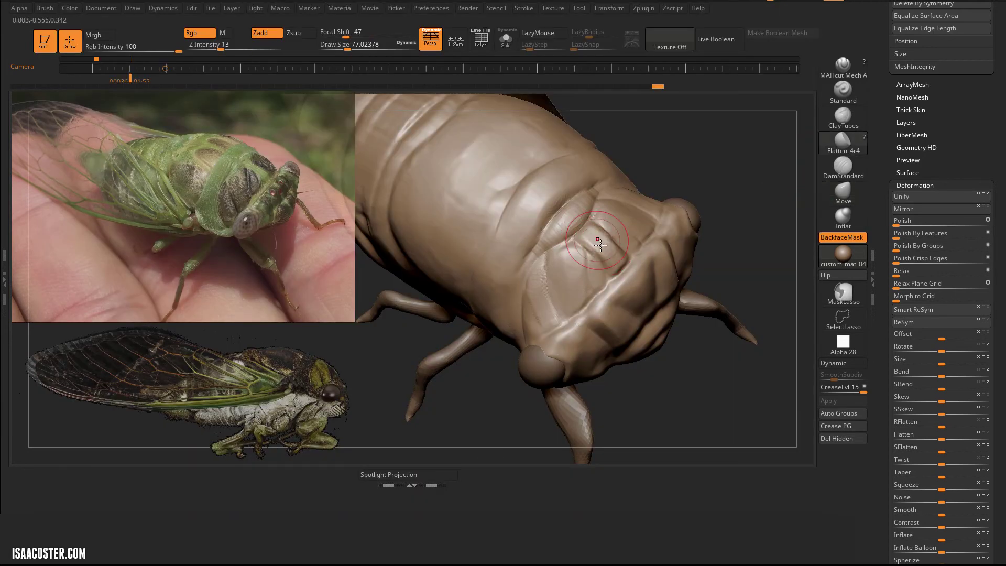
pyautogui.moveTo(595, 237); pyautogui.dragTo(614, 258)
pyautogui.moveTo(581, 211); pyautogui.dragTo(577, 238)
pyautogui.moveTo(706, 172)
pyautogui.mouseDown()
pyautogui.moveTo(710, 135)
pyautogui.moveTo(714, 165)
pyautogui.moveTo(807, 199)
pyautogui.mouseUp()
pyautogui.click(845, 219)
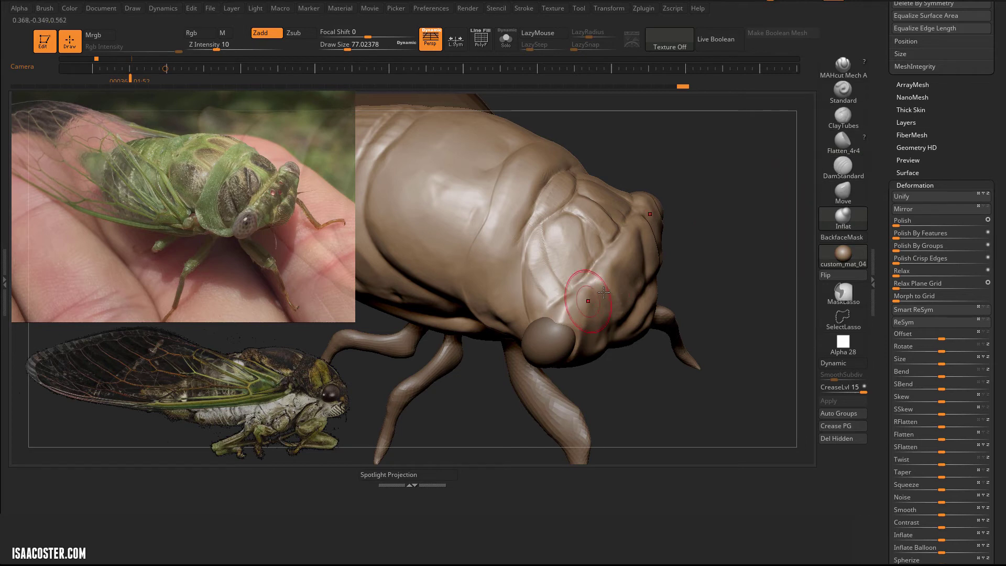
pyautogui.moveTo(775, 204); pyautogui.dragTo(801, 189)
# Build up the top of the head between the eyes with ClayTubes at a draw size of about 49.
pyautogui.click(844, 115)
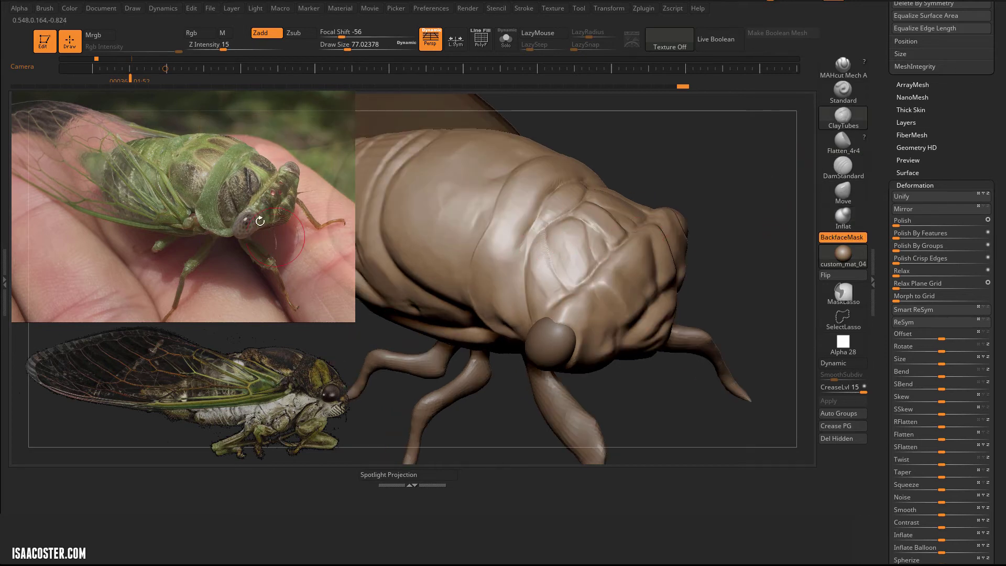
pyautogui.press('s')
pyautogui.moveTo(266, 193); pyautogui.dragTo(262, 193)
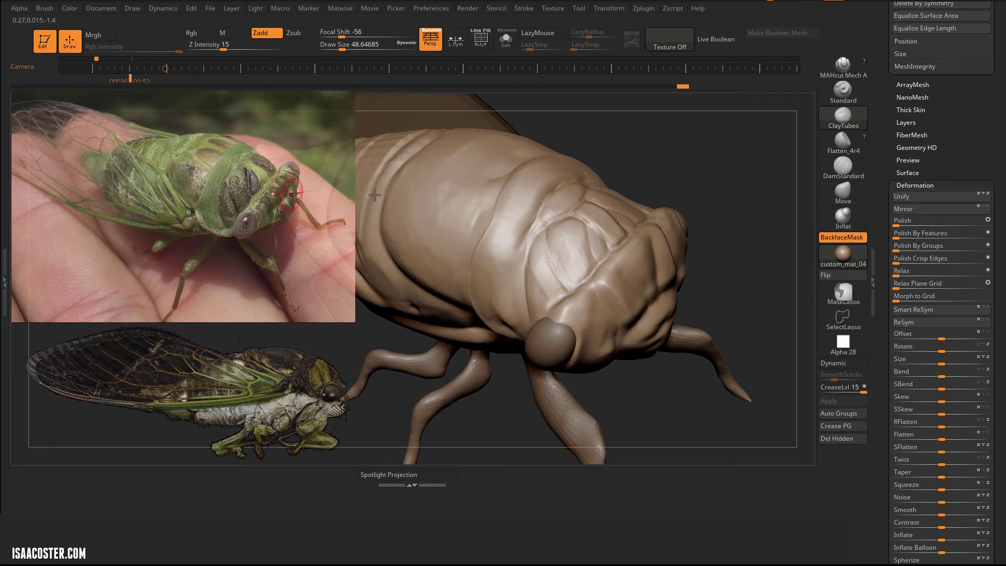
pyautogui.moveTo(712, 143); pyautogui.dragTo(708, 150)
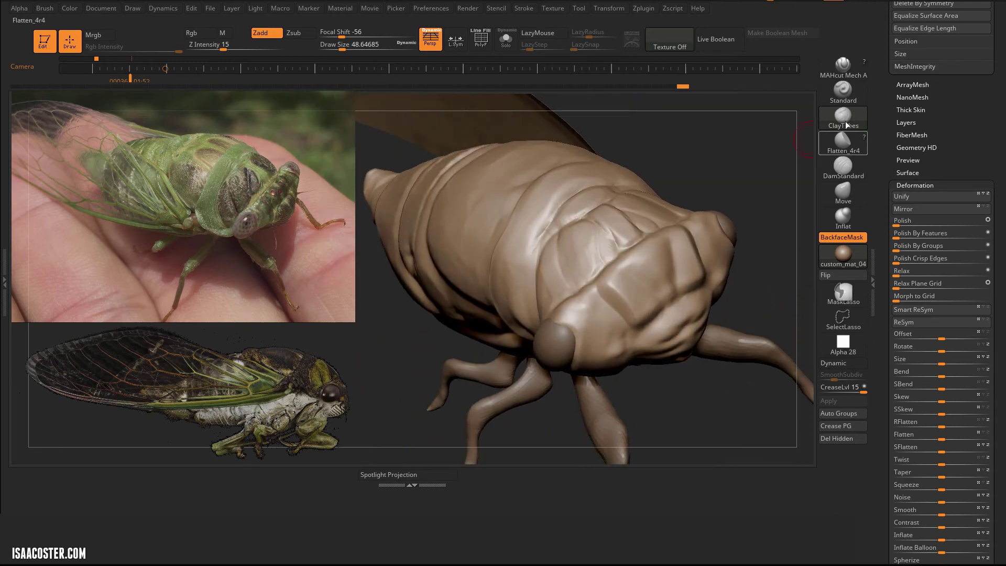
# Cut the crease where the thorax plate meets the back of the head with DamStandard at a draw size of about 77.
pyautogui.click(838, 172)
pyautogui.moveTo(750, 199); pyautogui.dragTo(741, 224)
pyautogui.press('s')
pyautogui.moveTo(630, 267); pyautogui.dragTo(637, 266)
pyautogui.moveTo(394, 249); pyautogui.dragTo(371, 246)
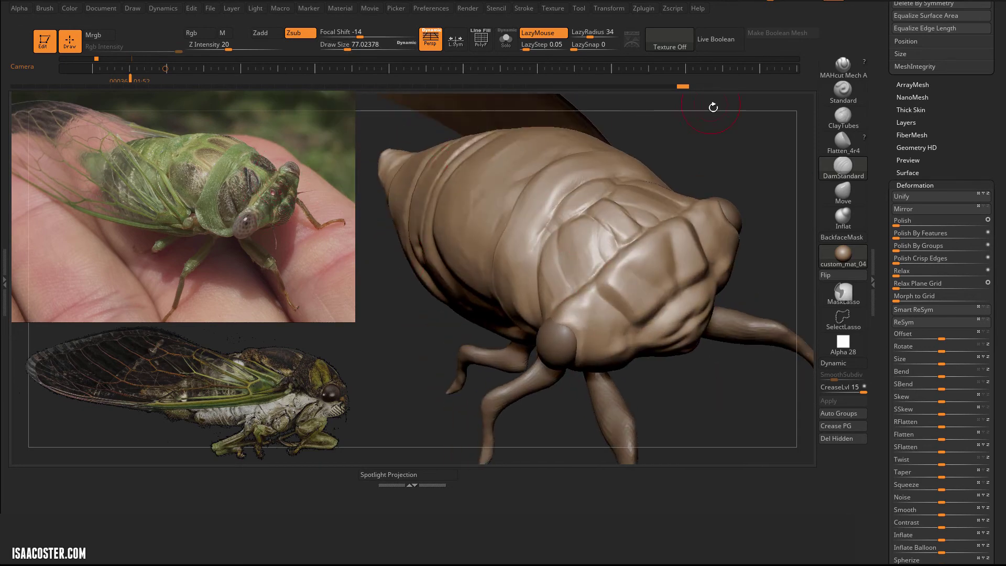
pyautogui.moveTo(713, 107); pyautogui.dragTo(702, 113)
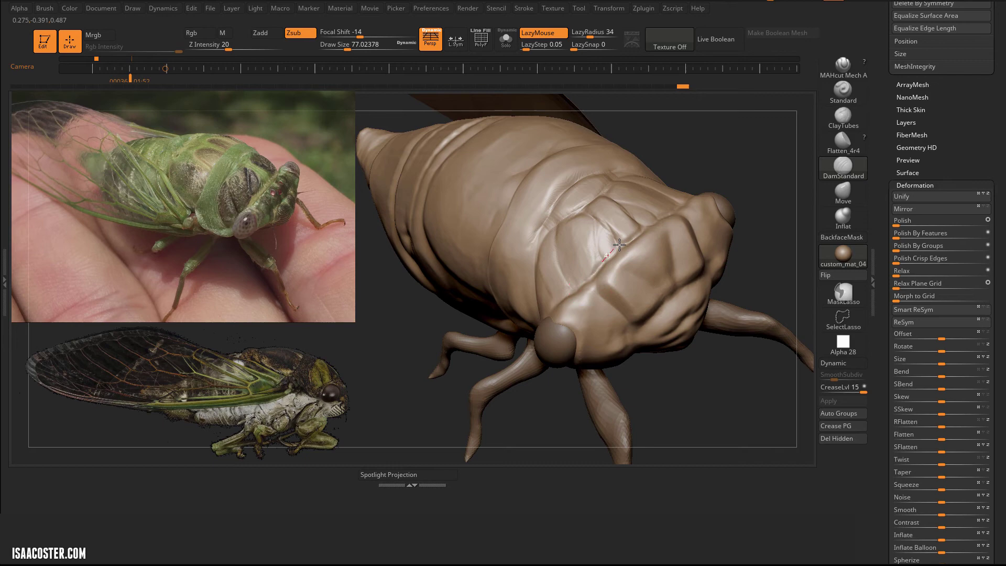
pyautogui.moveTo(619, 245); pyautogui.dragTo(623, 241)
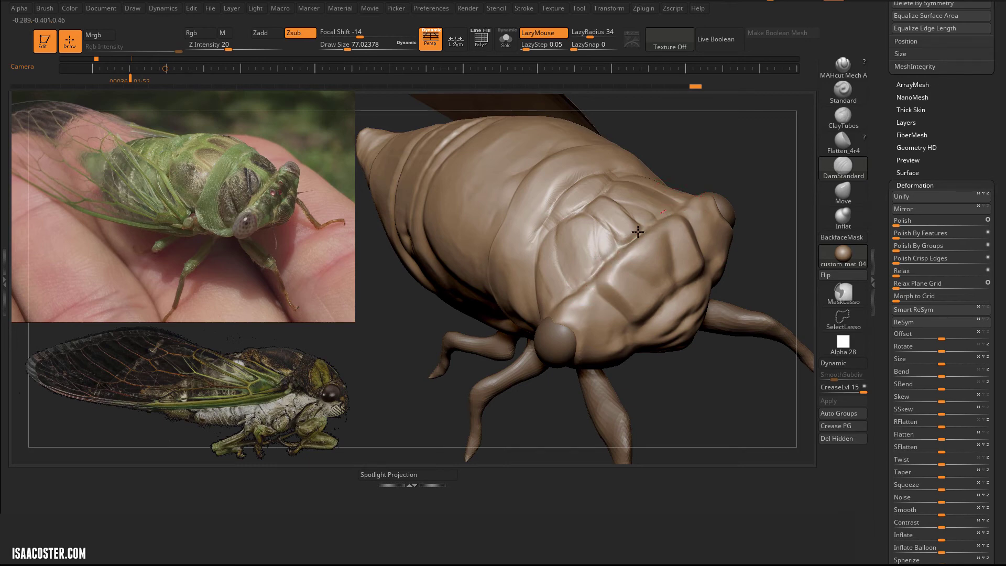
pyautogui.moveTo(700, 414); pyautogui.dragTo(655, 367)
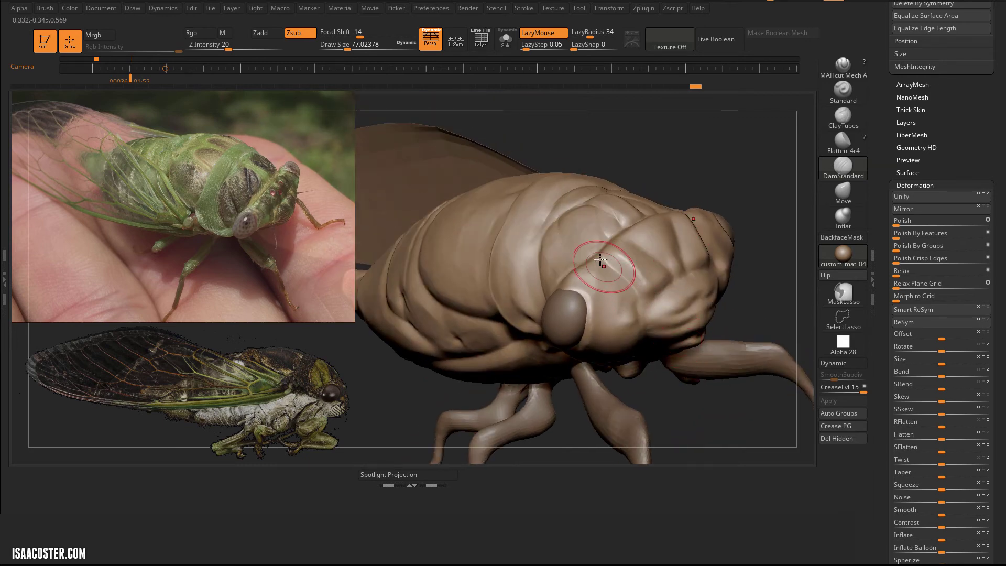
# Build up raised bands on the head beside the eyes and on the forehead with ClayTubes at a draw size of about 77.
pyautogui.click(845, 123)
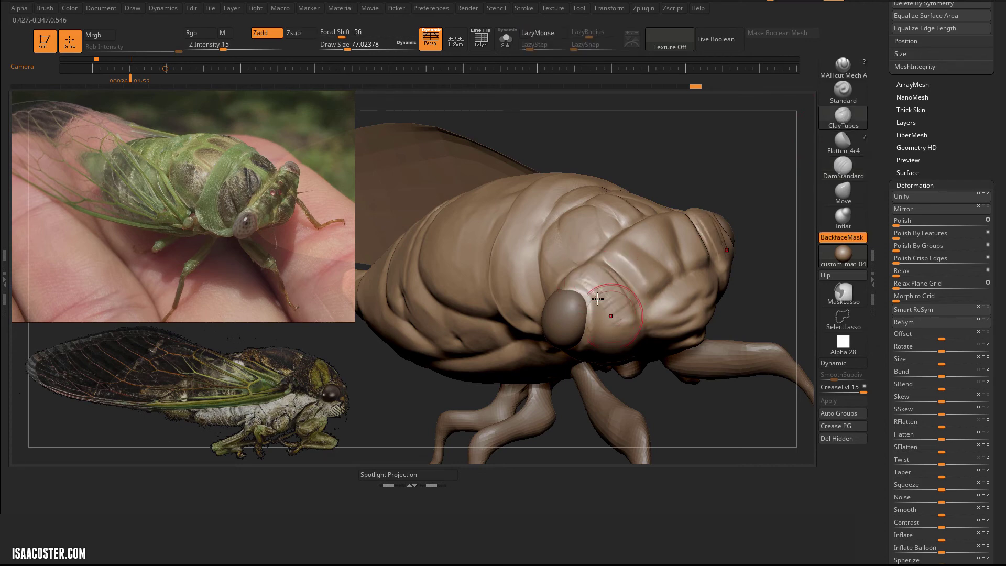
pyautogui.moveTo(734, 172)
pyautogui.mouseDown()
pyautogui.moveTo(632, 258)
pyautogui.moveTo(659, 274)
pyautogui.mouseUp()
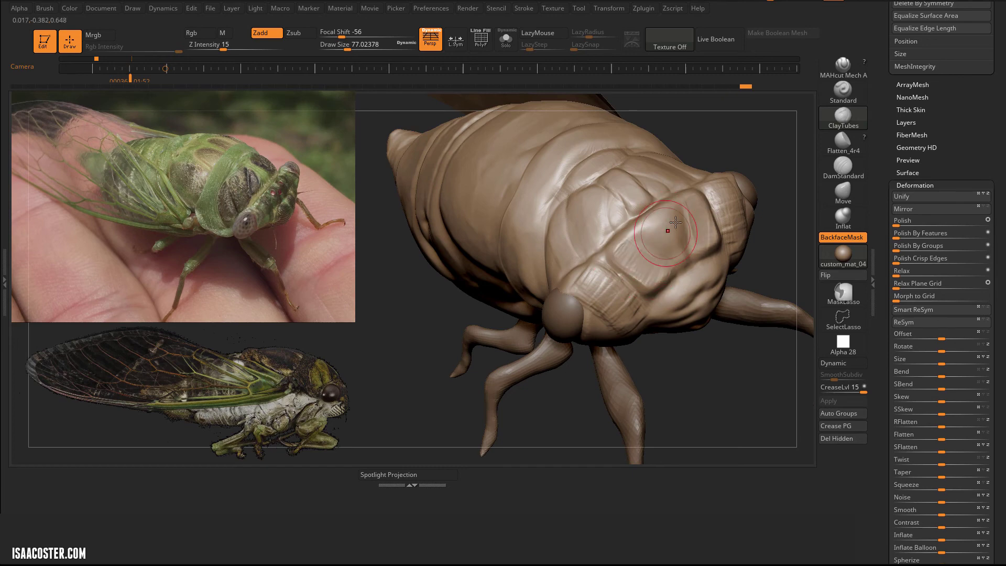
pyautogui.moveTo(745, 141); pyautogui.dragTo(726, 58)
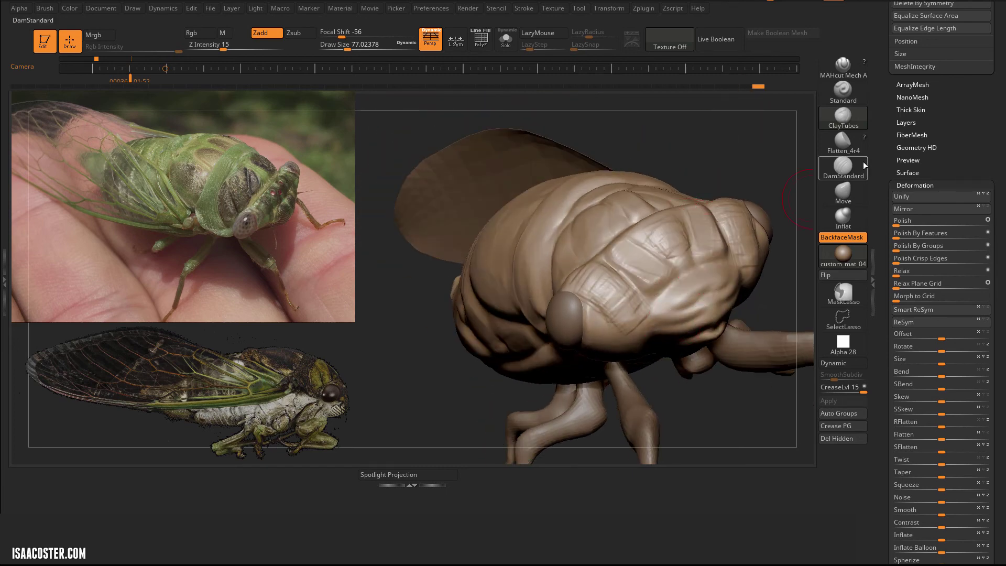
# Cut creases around the face and below the eyes with DamStandard, and flatten the built-up head surfaces with Flatten_4r4.
pyautogui.click(845, 178)
pyautogui.moveTo(752, 180)
pyautogui.mouseDown()
pyautogui.moveTo(687, 150)
pyautogui.moveTo(634, 240)
pyautogui.mouseUp()
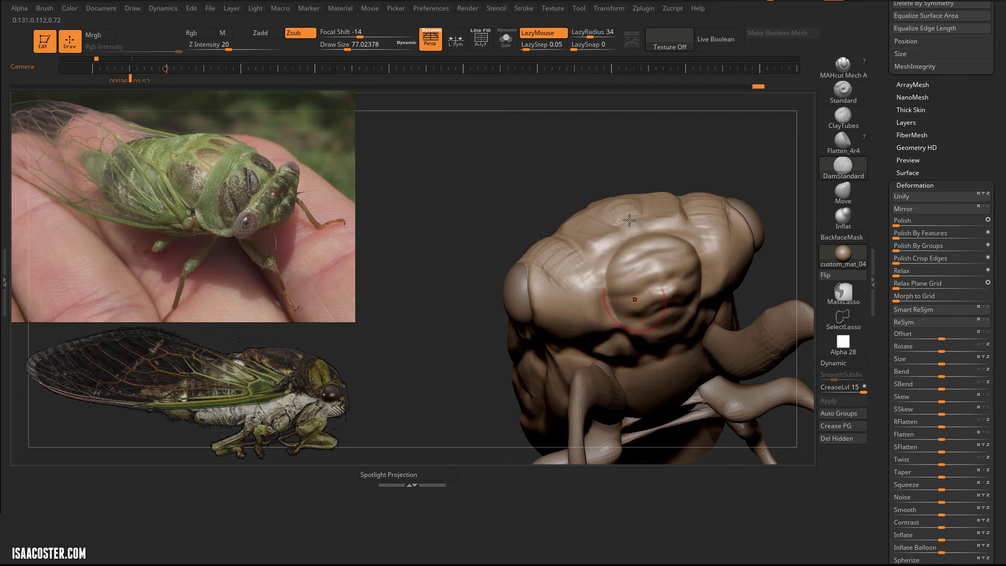
pyautogui.moveTo(629, 220); pyautogui.dragTo(611, 269, button='right')
pyautogui.moveTo(658, 350); pyautogui.dragTo(712, 209, button='right')
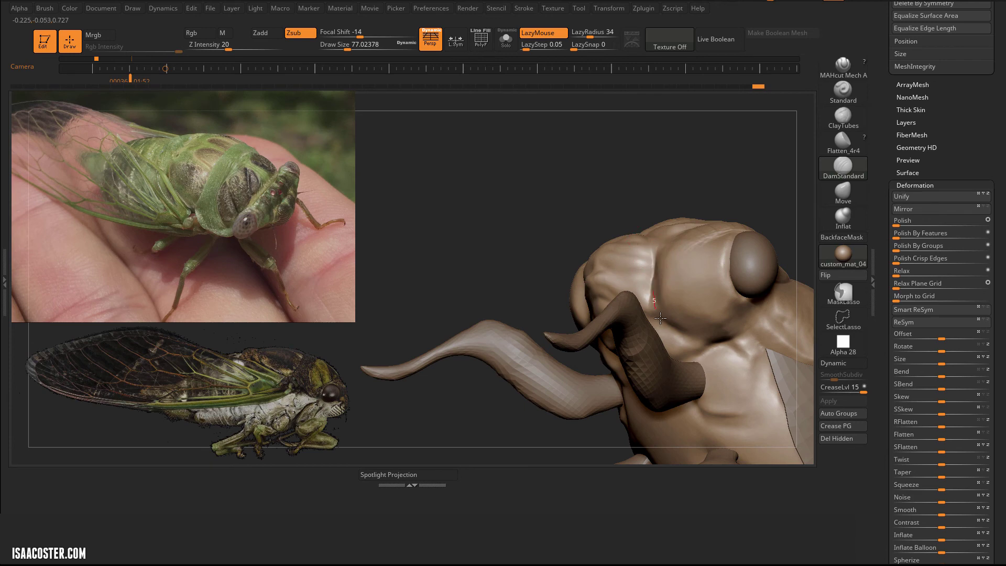
pyautogui.moveTo(660, 318)
pyautogui.mouseDown(button='right')
pyautogui.moveTo(755, 173)
pyautogui.moveTo(767, 216)
pyautogui.moveTo(765, 180)
pyautogui.moveTo(580, 265)
pyautogui.mouseUp(button='right')
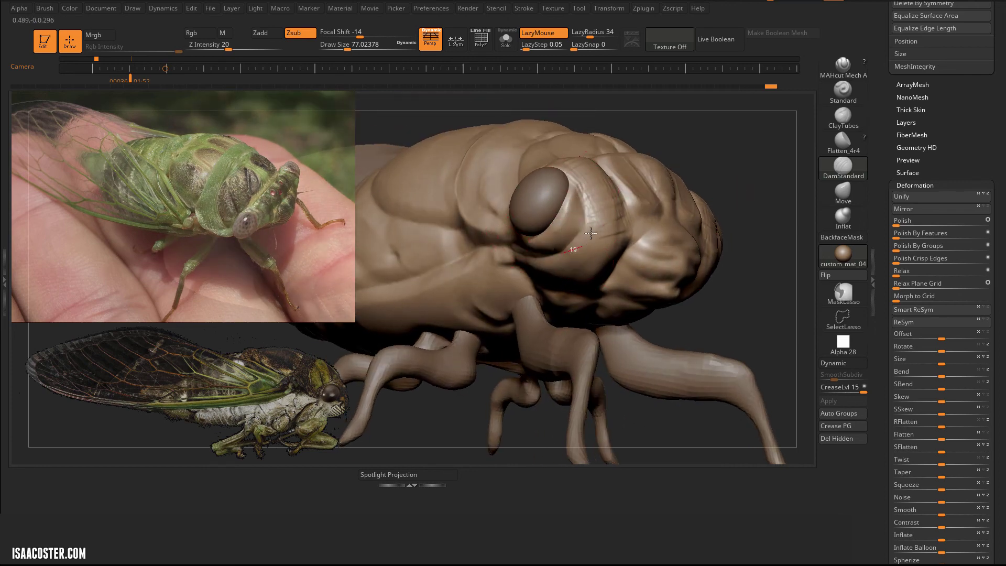
pyautogui.moveTo(722, 117)
pyautogui.mouseDown()
pyautogui.moveTo(676, 122)
pyautogui.moveTo(765, 150)
pyautogui.moveTo(839, 149)
pyautogui.mouseUp()
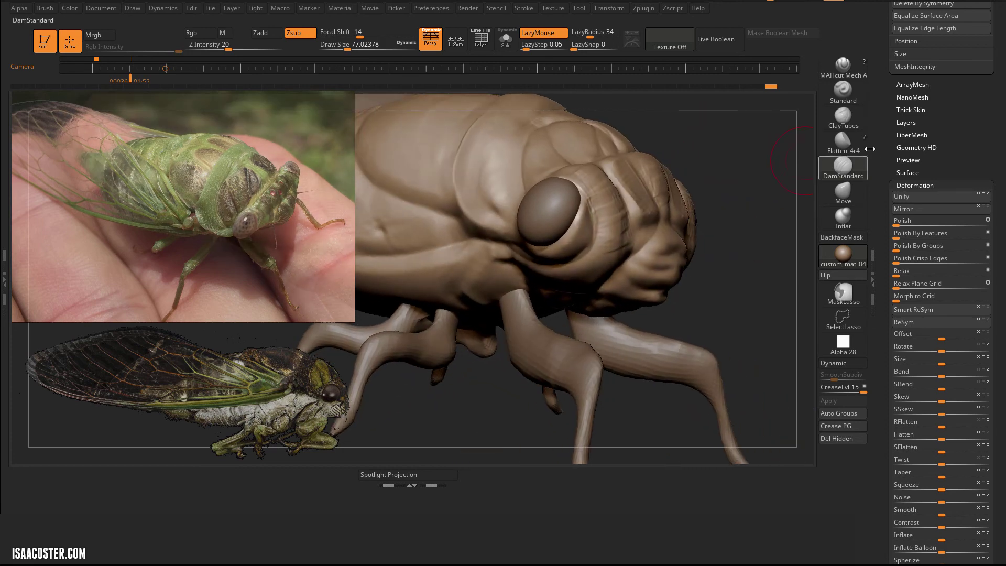
pyautogui.click(843, 143)
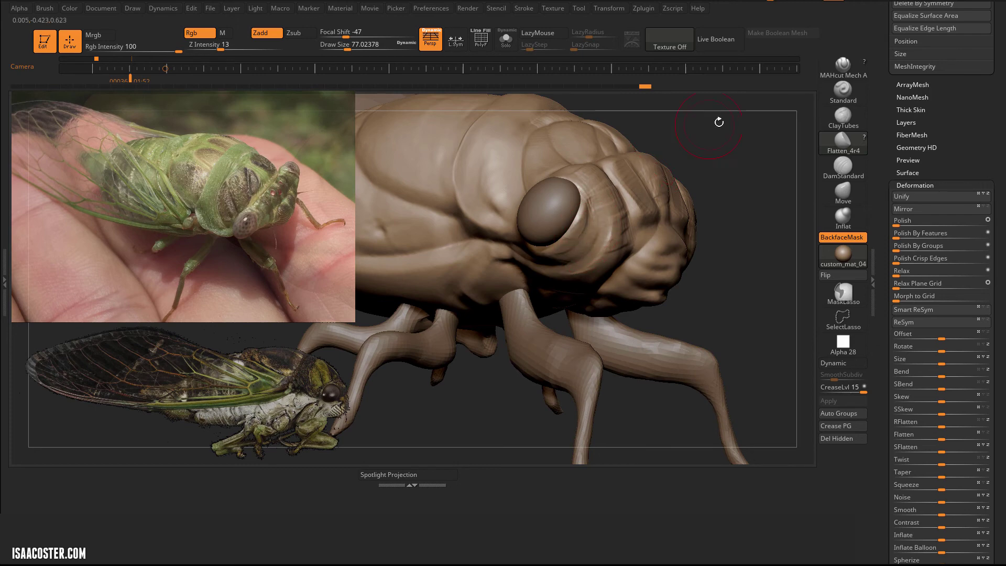
pyautogui.moveTo(719, 121); pyautogui.dragTo(650, 314)
# Select the eye spheres, scale them up and move them outward from the sides of the head.
pyautogui.keyDown('alt'); pyautogui.click(576, 230); pyautogui.keyUp('alt')
pyautogui.press('w')
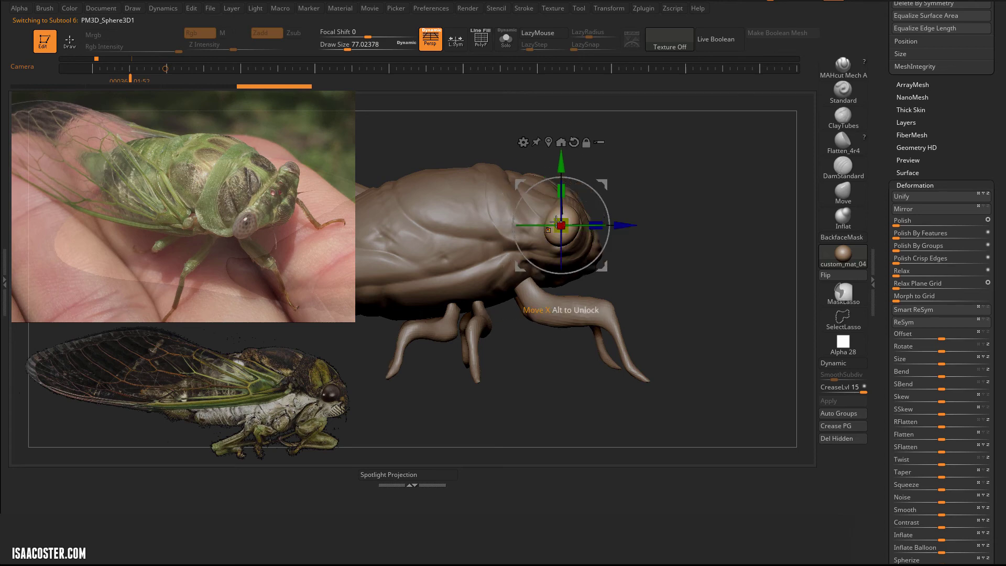
pyautogui.click(561, 225)
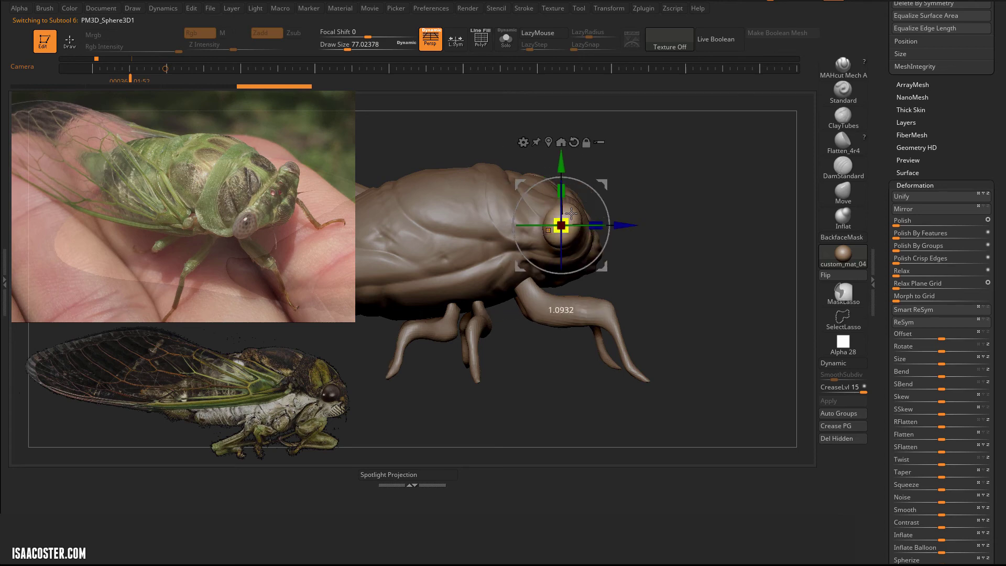
pyautogui.moveTo(576, 196); pyautogui.dragTo(501, 225, button='right')
pyautogui.moveTo(499, 226); pyautogui.dragTo(519, 227)
pyautogui.press('q')
pyautogui.moveTo(670, 142); pyautogui.dragTo(647, 118, button='right')
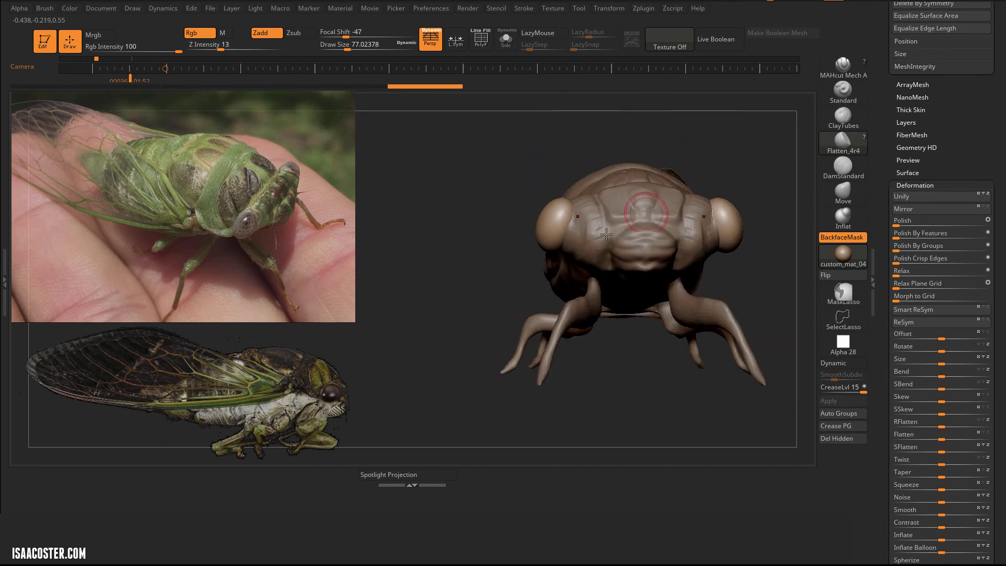
# Switch to the body subtool and build up the head around the inner edges of the eyes with ClayTubes at a draw size of about 49.
pyautogui.keyDown('alt'); pyautogui.click(611, 210); pyautogui.keyUp('alt')
pyautogui.keyDown('ctrl'); pyautogui.moveTo(523, 164); pyautogui.dragTo(524, 210, button='right'); pyautogui.keyUp('ctrl')
pyautogui.click(834, 118)
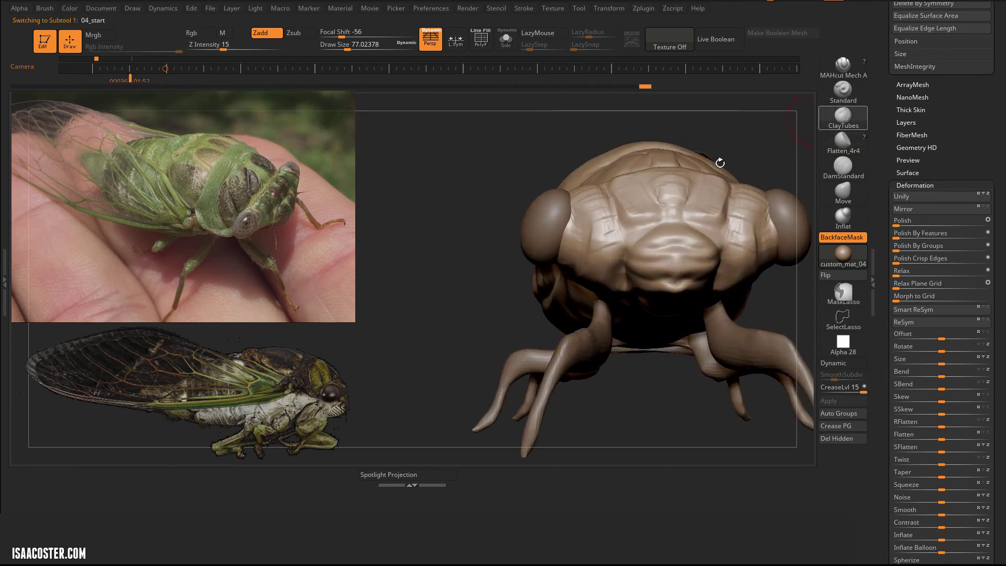
pyautogui.press('s')
pyautogui.moveTo(579, 211); pyautogui.dragTo(573, 211)
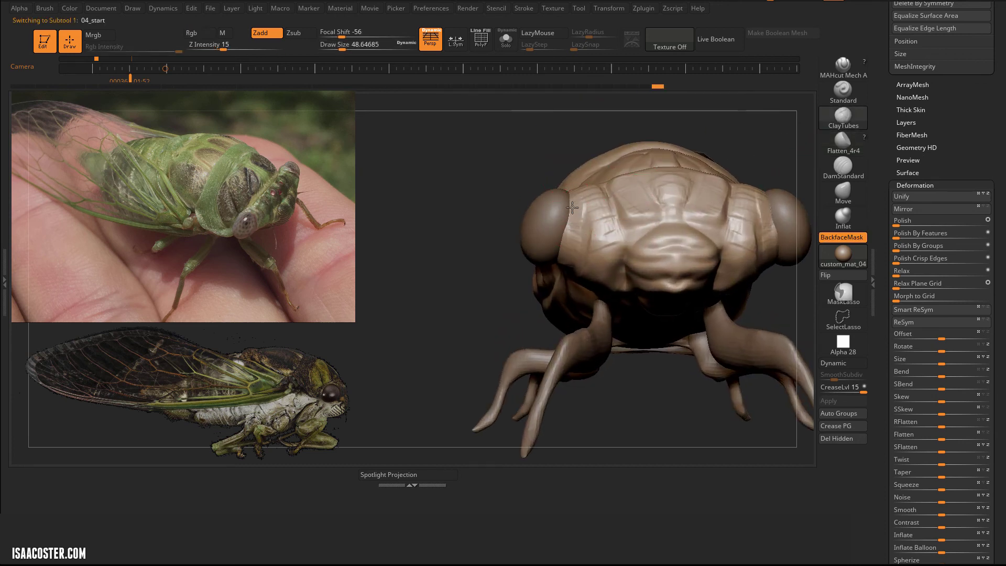
pyautogui.moveTo(543, 153); pyautogui.dragTo(563, 169, button='right')
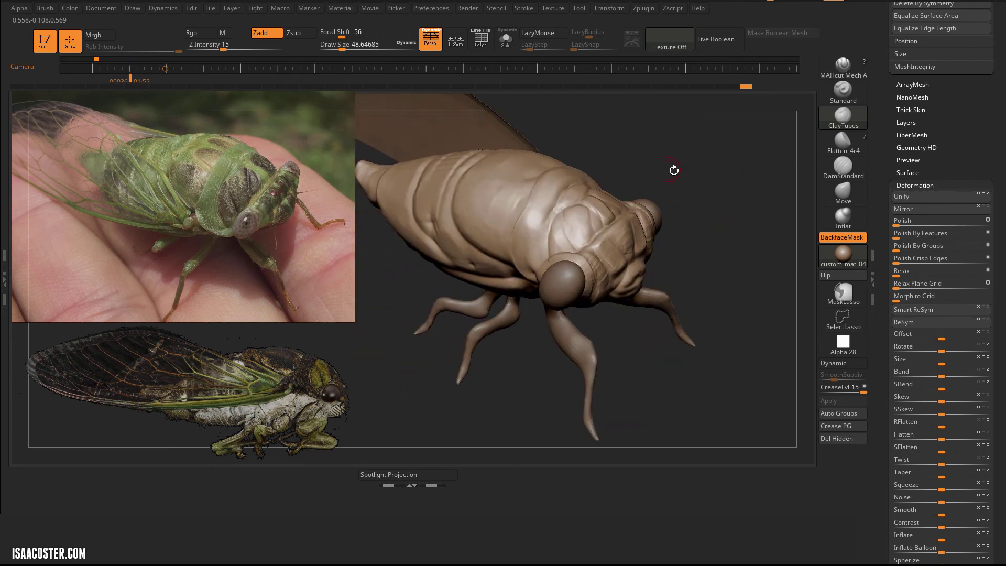
# Choose the TrimDynamic brush and enable LazyMouse with a LazyRadius of 61.
pyautogui.click(843, 66)
pyautogui.press('t')
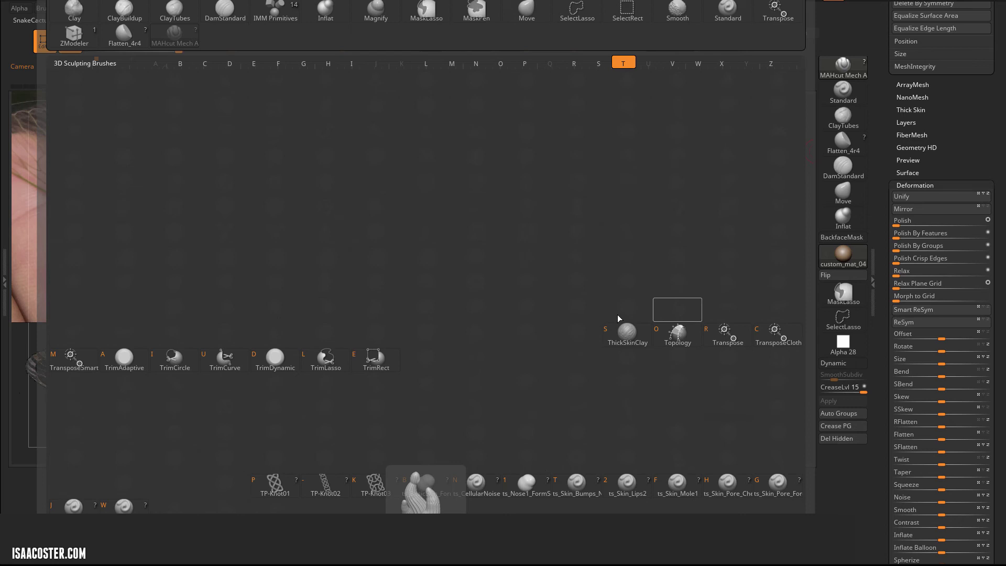
pyautogui.click(275, 359)
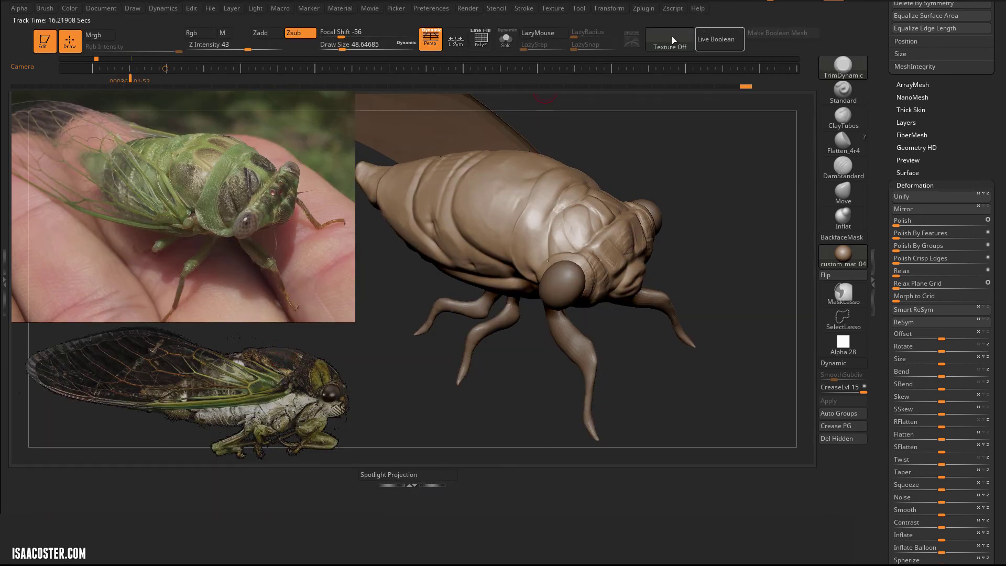
pyautogui.click(536, 37)
pyautogui.moveTo(577, 33); pyautogui.dragTo(603, 45)
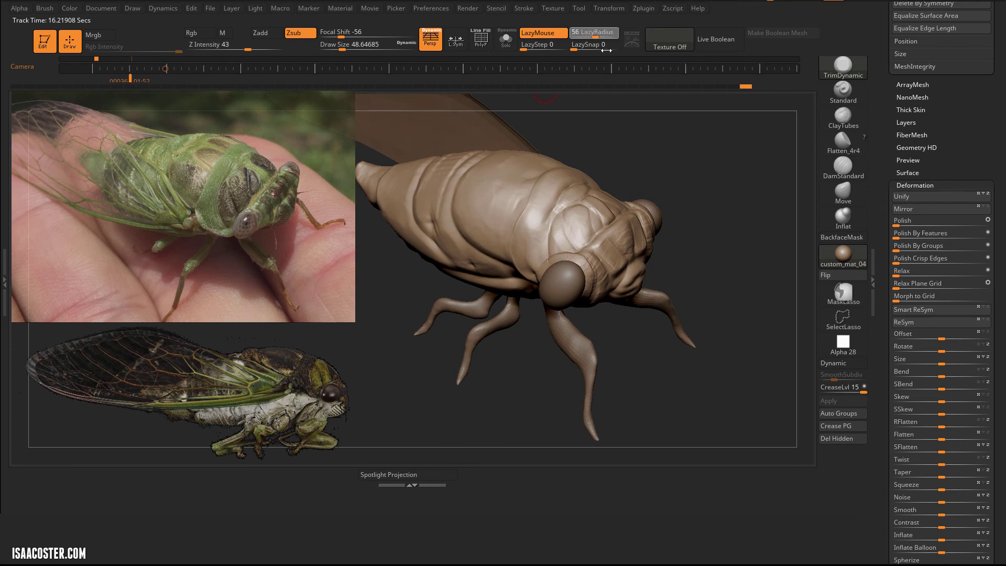
# Plane the top and side of the broad thorax segment behind the plate with TrimDynamic, reducing the draw size to about 80.
pyautogui.moveTo(715, 128); pyautogui.dragTo(681, 195)
pyautogui.press('s')
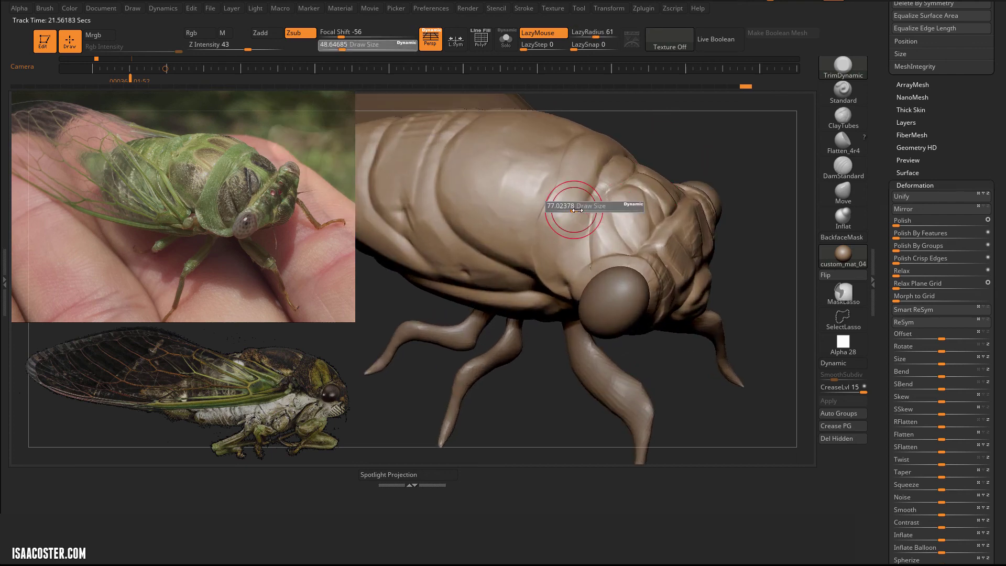
pyautogui.moveTo(570, 206); pyautogui.dragTo(579, 196)
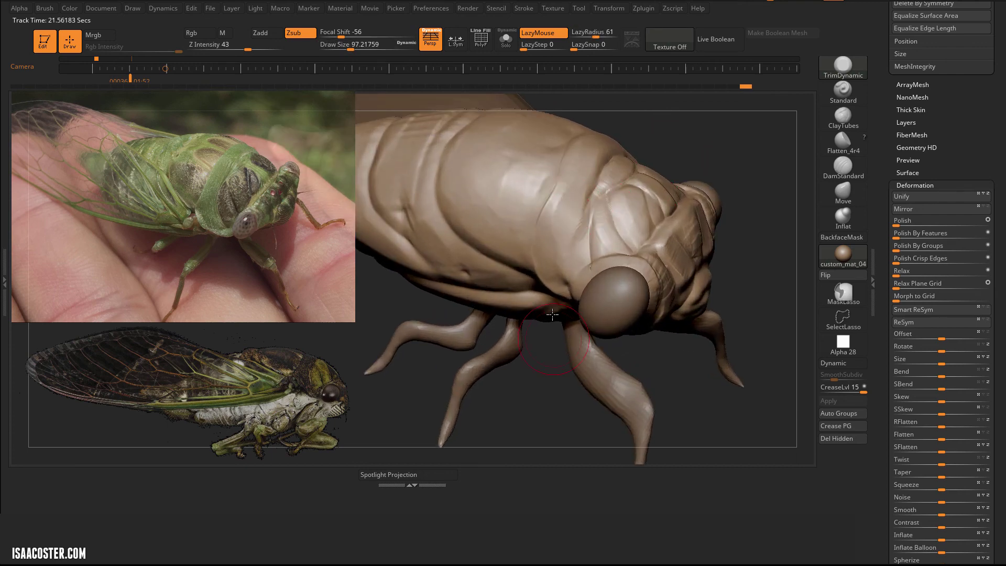
pyautogui.moveTo(552, 313)
pyautogui.mouseDown()
pyautogui.moveTo(545, 220)
pyautogui.moveTo(527, 175)
pyautogui.mouseUp()
pyautogui.moveTo(540, 210); pyautogui.dragTo(537, 237, button='right')
pyautogui.press('[')
pyautogui.moveTo(492, 160); pyautogui.dragTo(491, 219)
pyautogui.moveTo(550, 386); pyautogui.dragTo(562, 335)
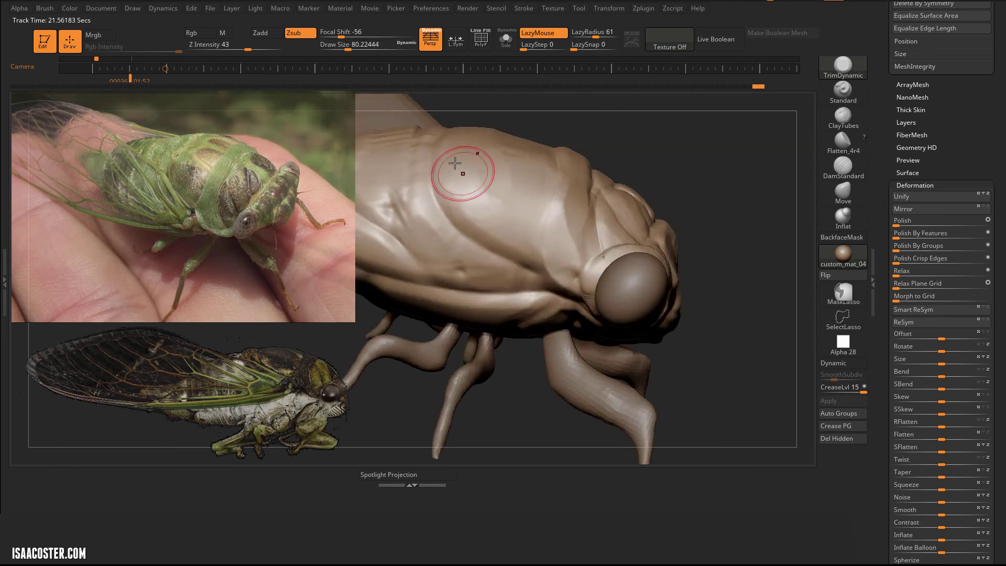
pyautogui.moveTo(454, 165); pyautogui.dragTo(491, 227)
pyautogui.moveTo(445, 173)
pyautogui.mouseDown()
pyautogui.moveTo(480, 221)
pyautogui.moveTo(552, 255)
pyautogui.mouseUp()
pyautogui.moveTo(525, 220); pyautogui.dragTo(527, 246, button='right')
pyautogui.moveTo(452, 172); pyautogui.dragTo(491, 214)
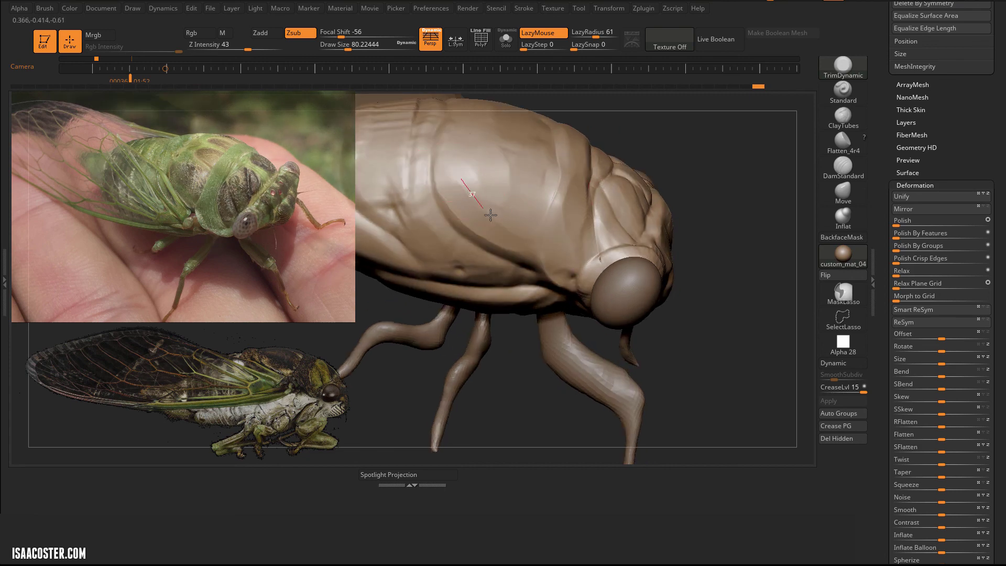
pyautogui.moveTo(537, 241); pyautogui.dragTo(540, 243)
pyautogui.moveTo(446, 183); pyautogui.dragTo(473, 208)
pyautogui.moveTo(561, 242); pyautogui.dragTo(563, 244)
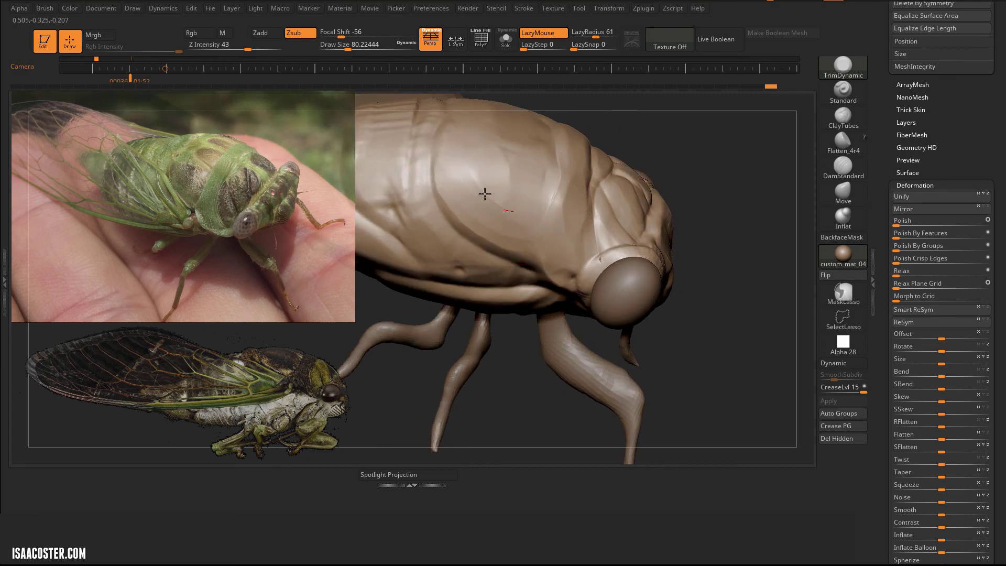
pyautogui.moveTo(442, 133); pyautogui.dragTo(442, 168)
pyautogui.moveTo(461, 210); pyautogui.dragTo(469, 220)
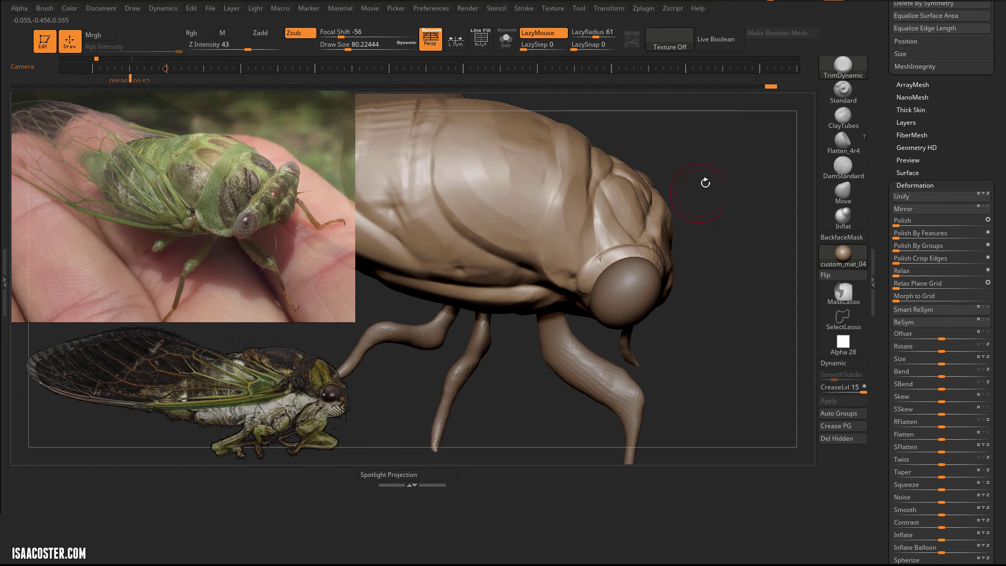
# Flatten the upper surface of the broad thorax segment toward the rear edge of the plate with TrimDynamic at a draw size of about 80.
pyautogui.moveTo(706, 183)
pyautogui.mouseDown()
pyautogui.moveTo(724, 205)
pyautogui.moveTo(505, 234)
pyautogui.mouseUp()
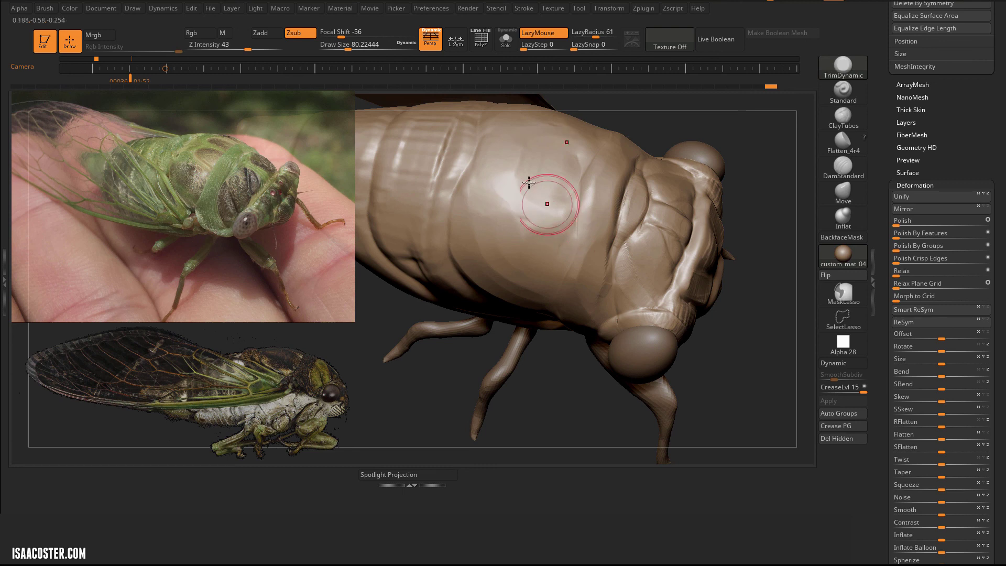
pyautogui.moveTo(577, 188); pyautogui.dragTo(540, 286)
pyautogui.moveTo(557, 205); pyautogui.dragTo(520, 270)
pyautogui.moveTo(602, 158); pyautogui.dragTo(595, 219)
# Plane the top of the head between the eyes and along the inner edge of the near eye with TrimDynamic.
pyautogui.moveTo(740, 328); pyautogui.dragTo(647, 214)
pyautogui.moveTo(734, 158); pyautogui.dragTo(676, 170)
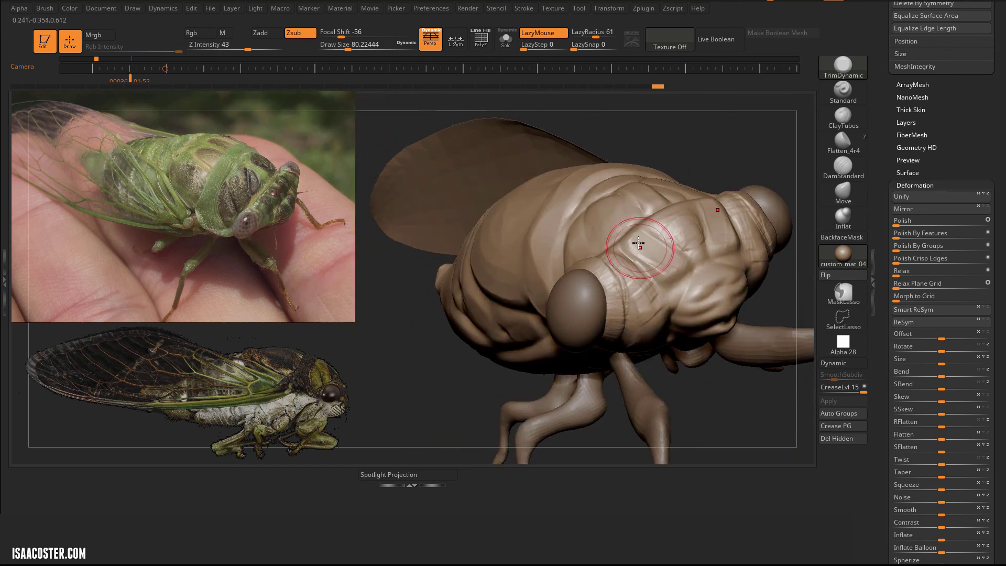
pyautogui.moveTo(642, 246)
pyautogui.mouseDown()
pyautogui.moveTo(695, 276)
pyautogui.moveTo(668, 254)
pyautogui.moveTo(676, 222)
pyautogui.moveTo(697, 247)
pyautogui.mouseUp()
pyautogui.moveTo(616, 264)
pyautogui.mouseDown()
pyautogui.moveTo(650, 317)
pyautogui.moveTo(627, 346)
pyautogui.mouseUp()
# Plane the front of the head between the eye and the bulging face with TrimDynamic.
pyautogui.moveTo(721, 391)
pyautogui.mouseDown()
pyautogui.moveTo(705, 297)
pyautogui.moveTo(755, 283)
pyautogui.mouseUp()
pyautogui.moveTo(707, 328); pyautogui.dragTo(765, 293)
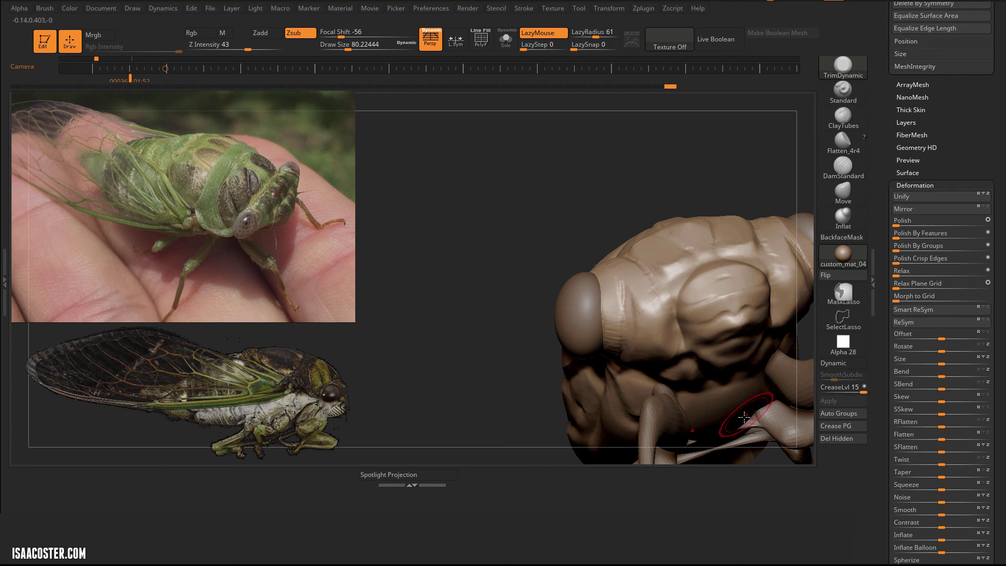
pyautogui.moveTo(665, 194); pyautogui.dragTo(663, 126)
pyautogui.moveTo(713, 370); pyautogui.dragTo(687, 359)
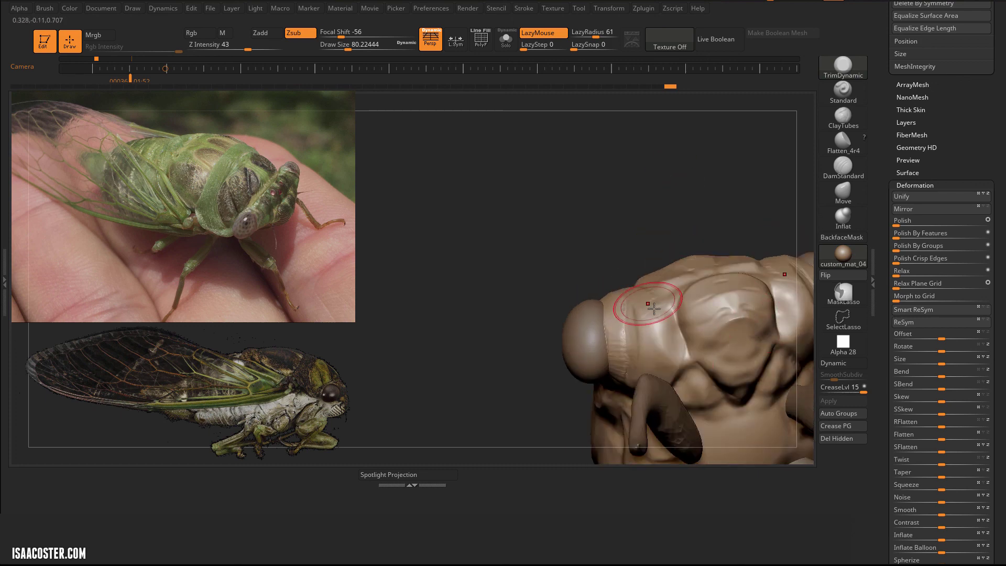
pyautogui.moveTo(647, 305); pyautogui.dragTo(668, 361)
pyautogui.moveTo(543, 137); pyautogui.dragTo(540, 203)
pyautogui.moveTo(497, 221)
pyautogui.mouseDown(button='right')
pyautogui.moveTo(498, 206)
pyautogui.moveTo(467, 227)
pyautogui.moveTo(593, 155)
pyautogui.moveTo(733, 171)
pyautogui.moveTo(725, 164)
pyautogui.moveTo(766, 164)
pyautogui.moveTo(685, 173)
pyautogui.moveTo(701, 175)
pyautogui.moveTo(709, 209)
pyautogui.moveTo(695, 196)
pyautogui.moveTo(725, 168)
pyautogui.moveTo(681, 194)
pyautogui.mouseUp(button='right')
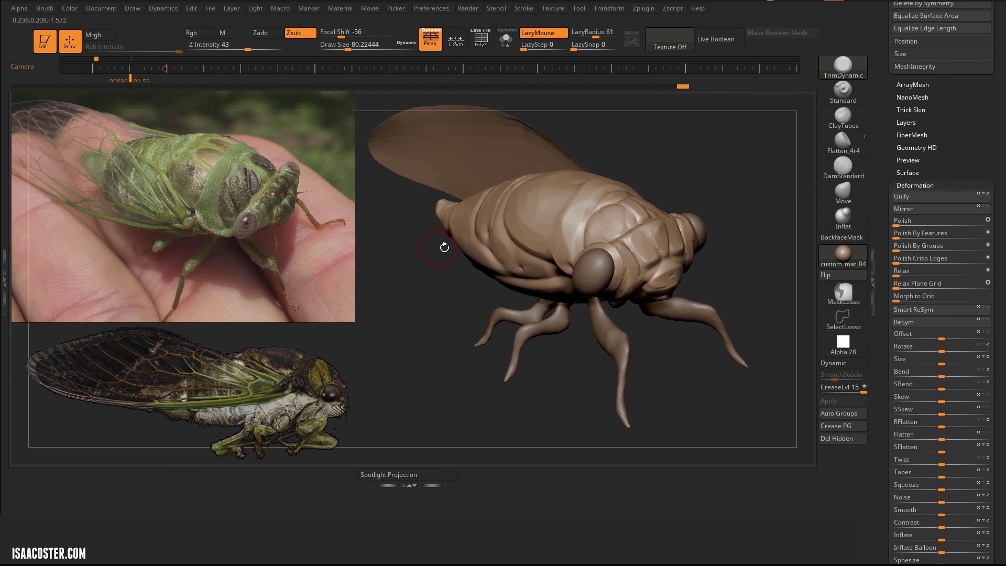
pyautogui.moveTo(741, 170); pyautogui.dragTo(742, 226)
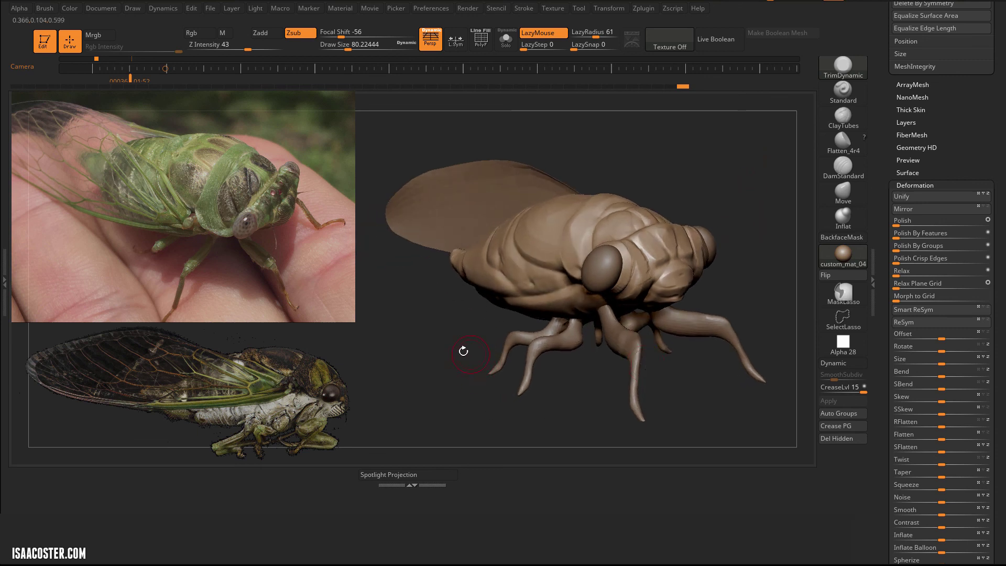
pyautogui.moveTo(463, 351); pyautogui.dragTo(442, 339)
pyautogui.moveTo(706, 183); pyautogui.dragTo(718, 193)
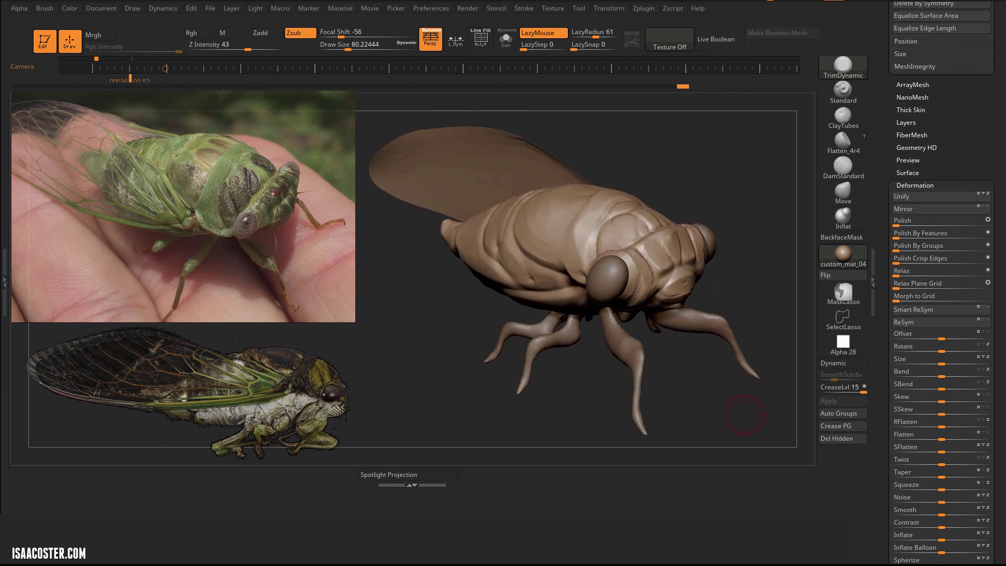